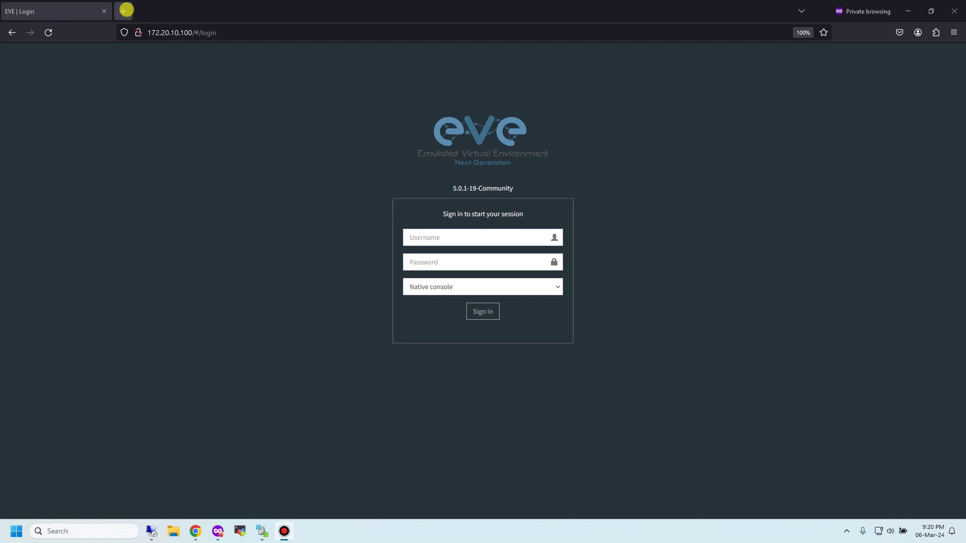
Load citrix.com/downloads in a new private tab and choose NetScaler as the product
{"action": "left_click", "coordinate": [126, 9]}
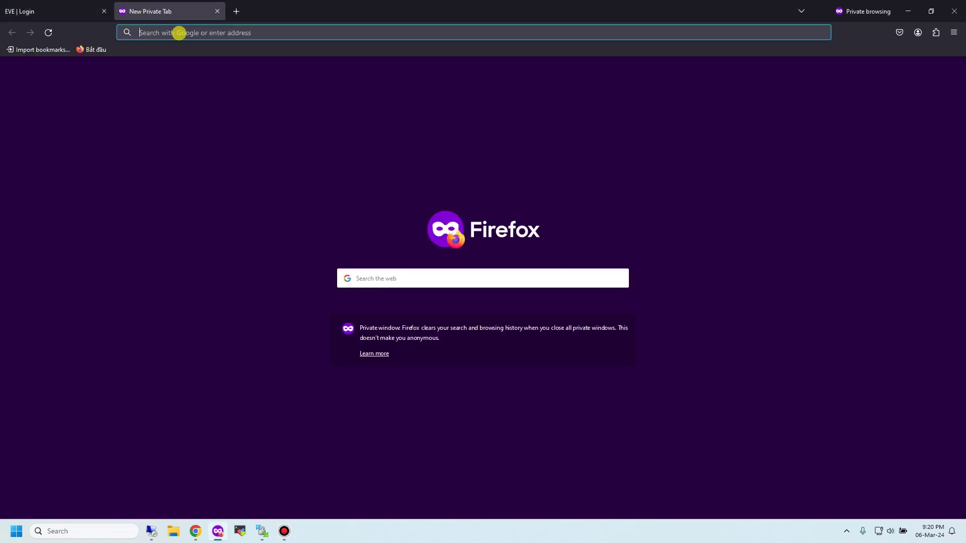
{"action": "type", "text": "https://www.citrix.com/downloads/"}
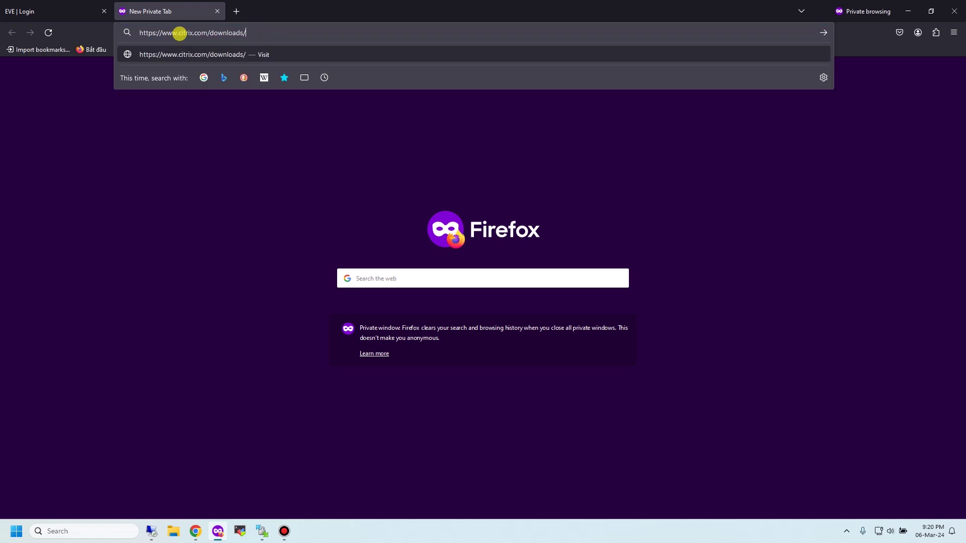
{"action": "key", "text": "Return"}
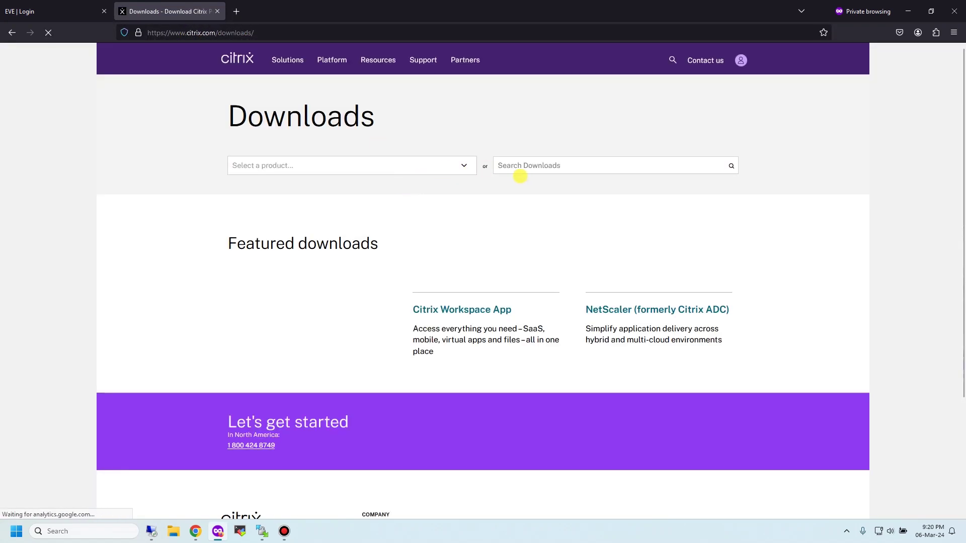
{"action": "left_click", "coordinate": [382, 166]}
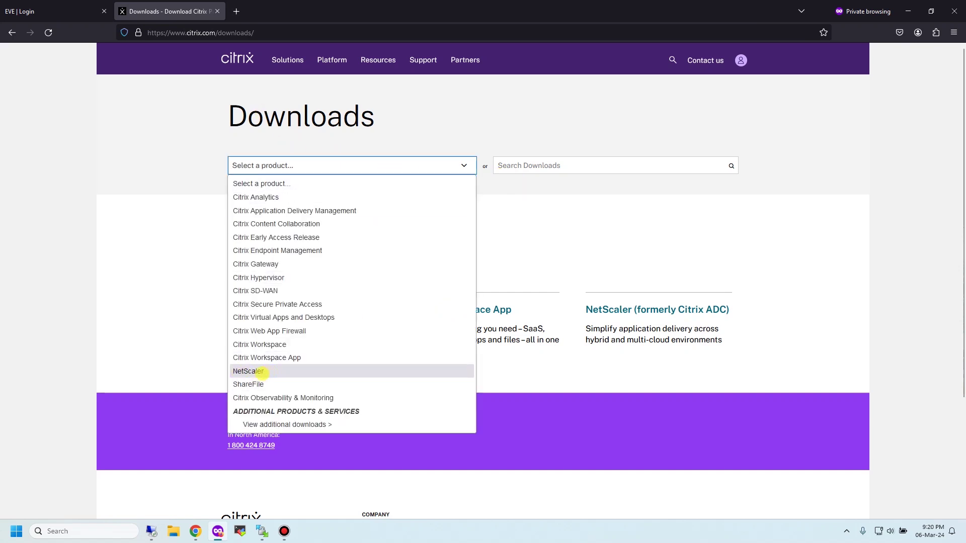
{"action": "left_click", "coordinate": [263, 372]}
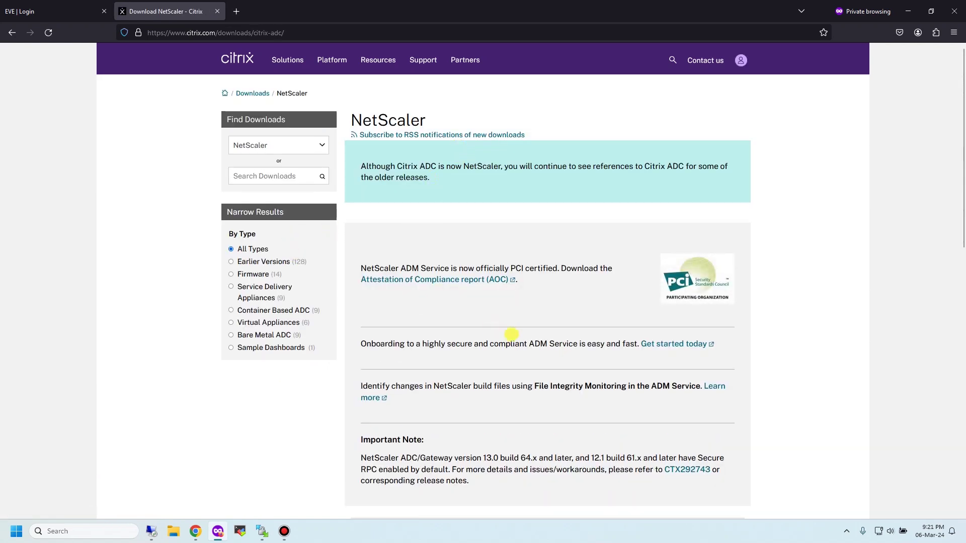
Open the Citrix ADC VPX Release 14.1 downloads page
{"action": "scroll", "coordinate": [511, 331], "scroll_direction": "down", "scroll_amount": 4}
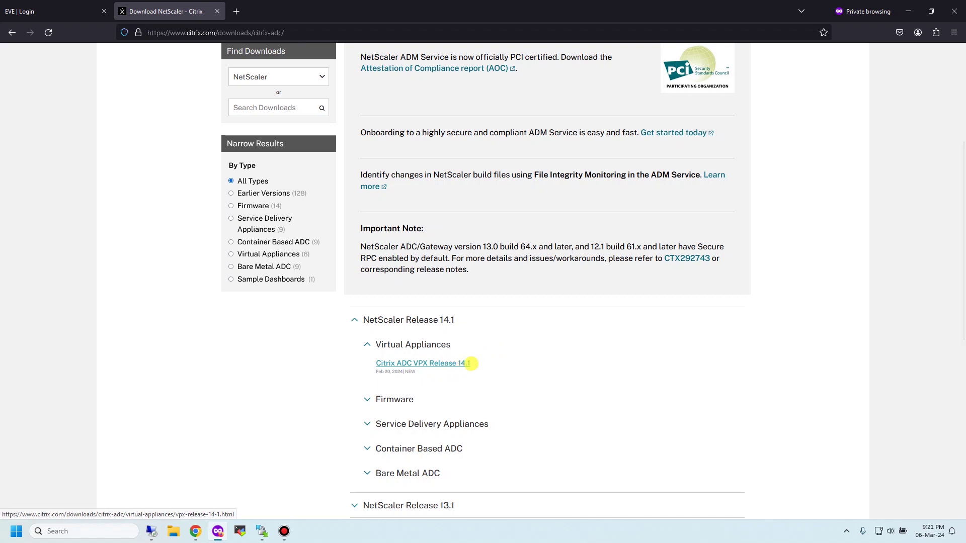
{"action": "scroll", "coordinate": [519, 358], "scroll_direction": "down", "scroll_amount": 3}
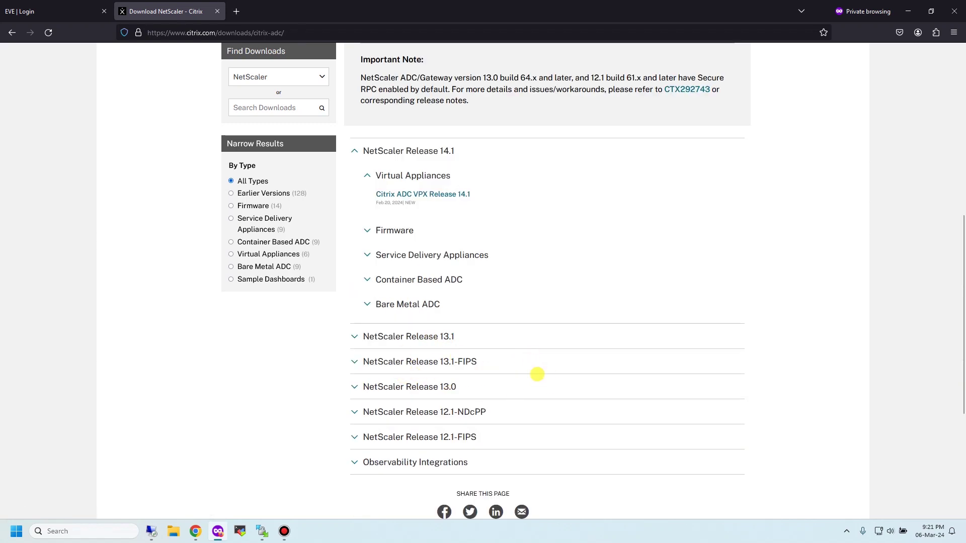
{"action": "scroll", "coordinate": [513, 358], "scroll_direction": "up", "scroll_amount": 2}
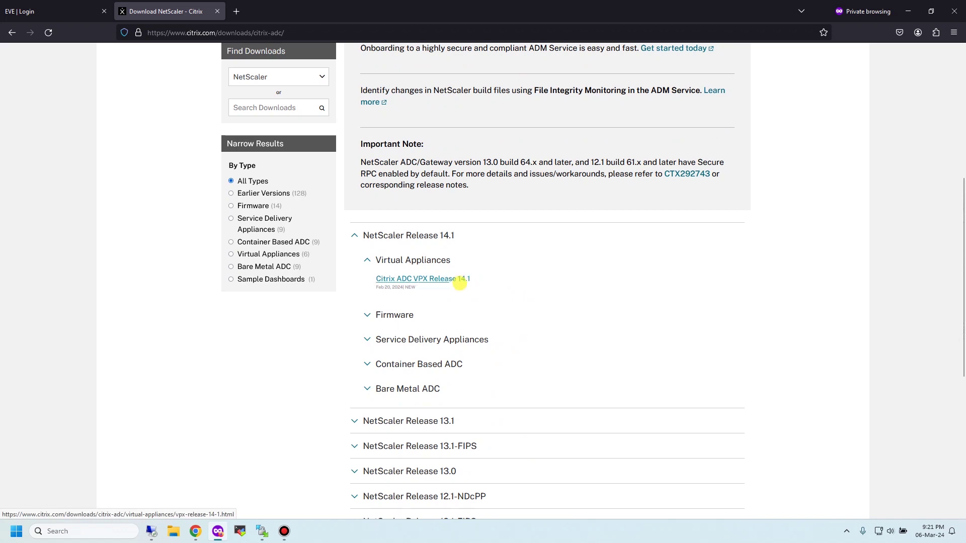
{"action": "left_click", "coordinate": [461, 279]}
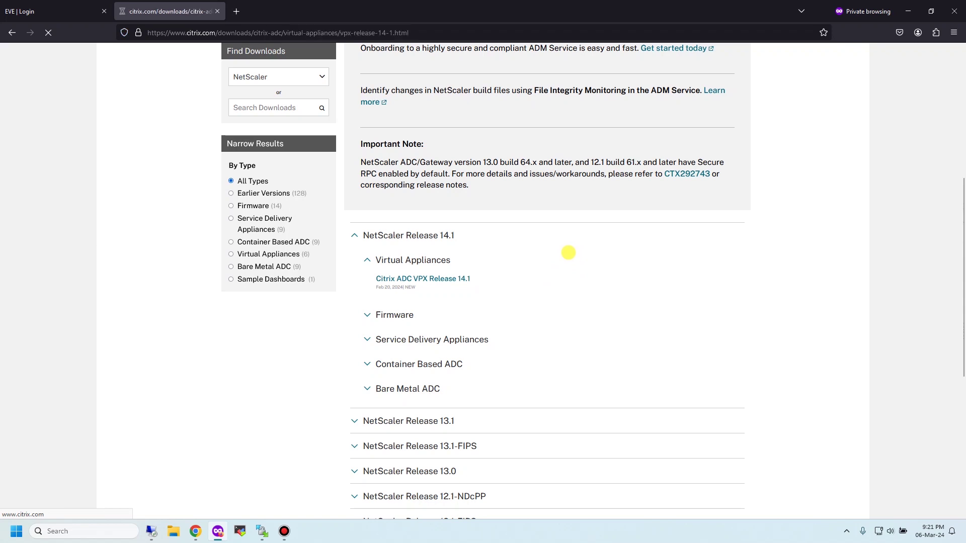
Scroll to the KVM 14.1 Build 17.38 package and highlight its title
{"action": "scroll", "coordinate": [780, 255], "scroll_direction": "down", "scroll_amount": 2}
{"action": "scroll", "coordinate": [780, 256], "scroll_direction": "down", "scroll_amount": 1}
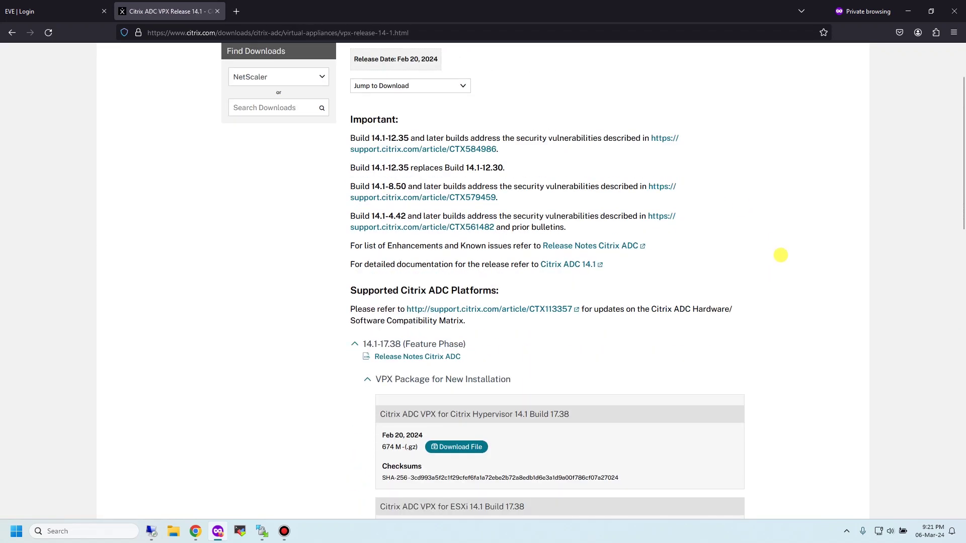
{"action": "scroll", "coordinate": [781, 256], "scroll_direction": "down", "scroll_amount": 3}
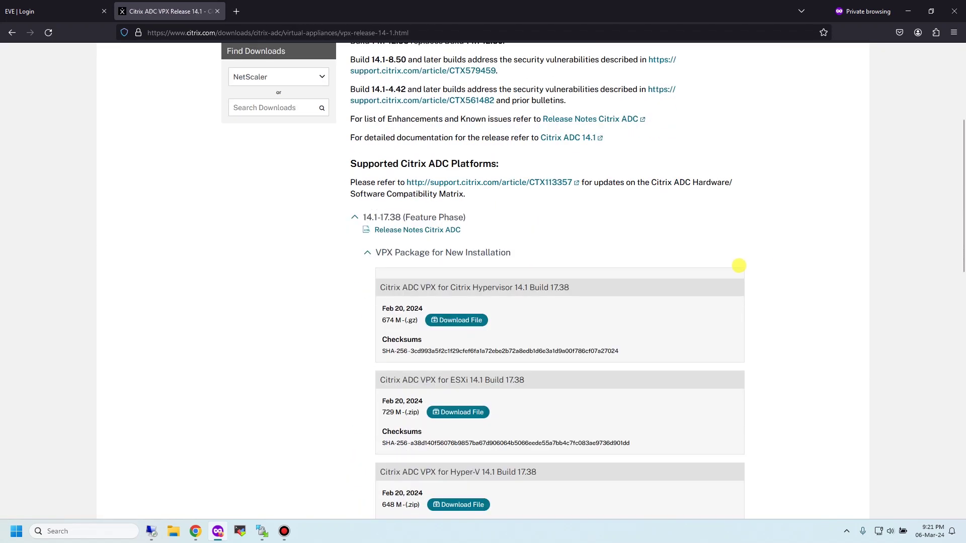
{"action": "scroll", "coordinate": [766, 255], "scroll_direction": "down", "scroll_amount": 1}
{"action": "scroll", "coordinate": [517, 382], "scroll_direction": "down", "scroll_amount": 1}
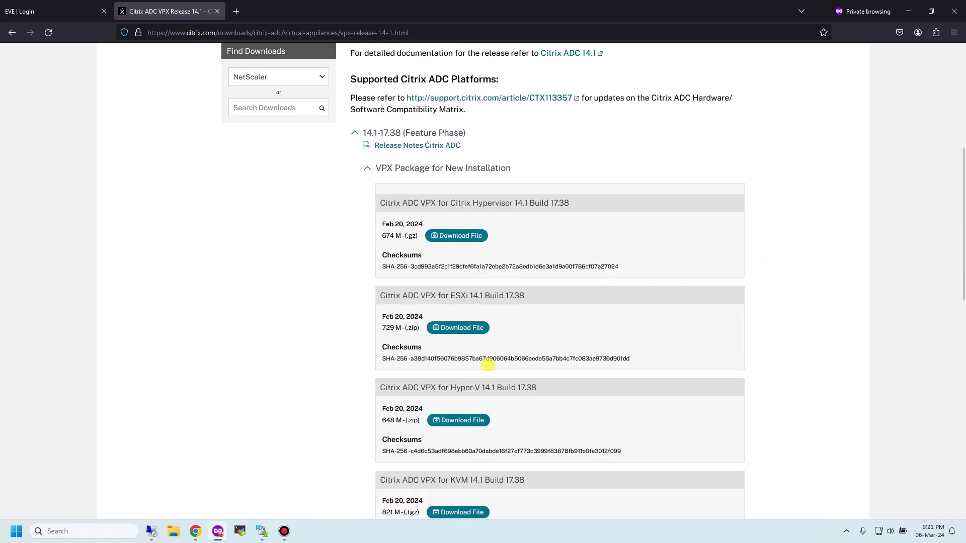
{"action": "scroll", "coordinate": [413, 198], "scroll_direction": "down", "scroll_amount": 1}
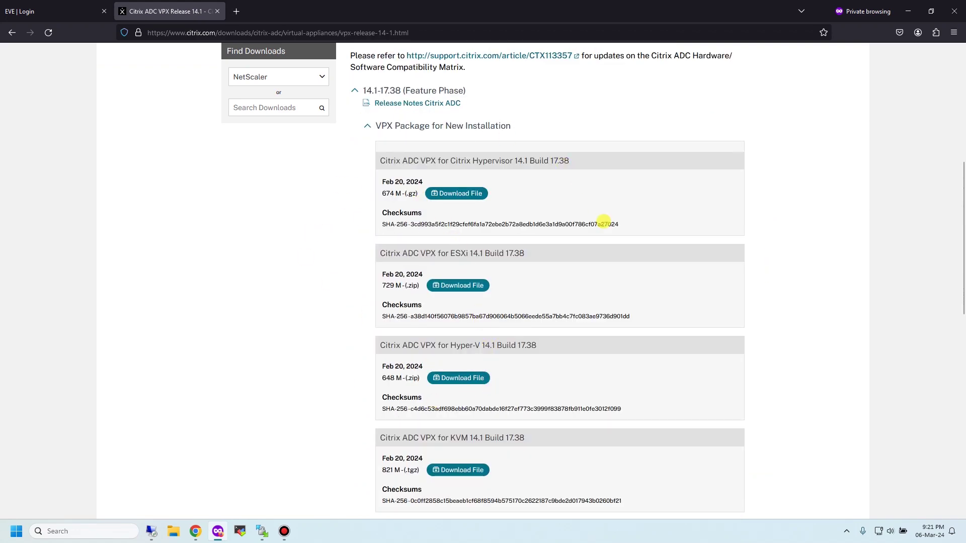
{"action": "scroll", "coordinate": [653, 281], "scroll_direction": "down", "scroll_amount": 3}
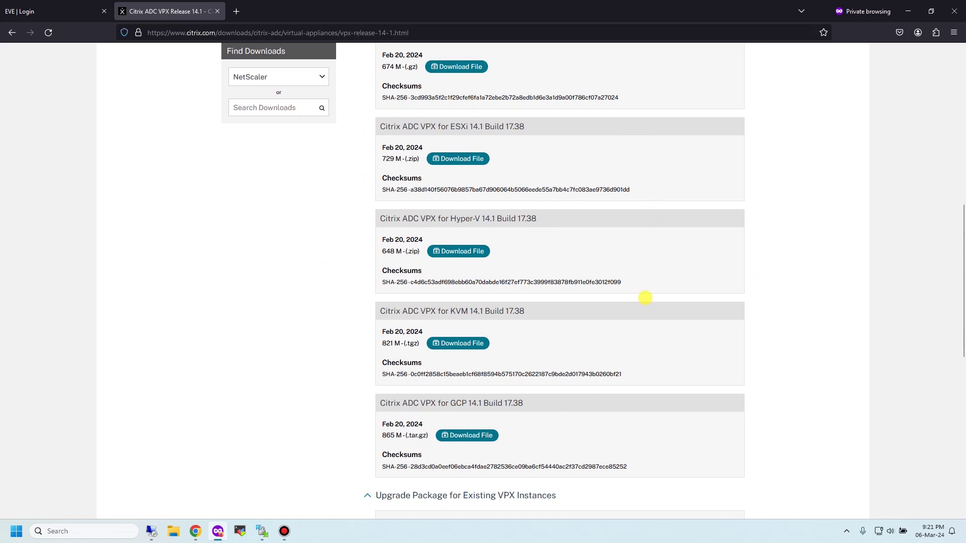
{"action": "scroll", "coordinate": [644, 297], "scroll_direction": "up", "scroll_amount": 3}
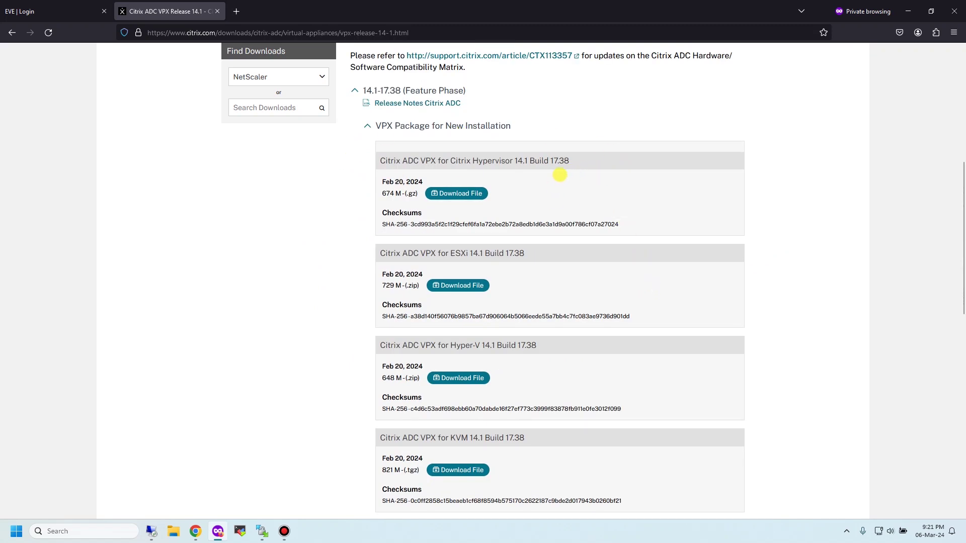
{"action": "scroll", "coordinate": [597, 199], "scroll_direction": "down", "scroll_amount": 1}
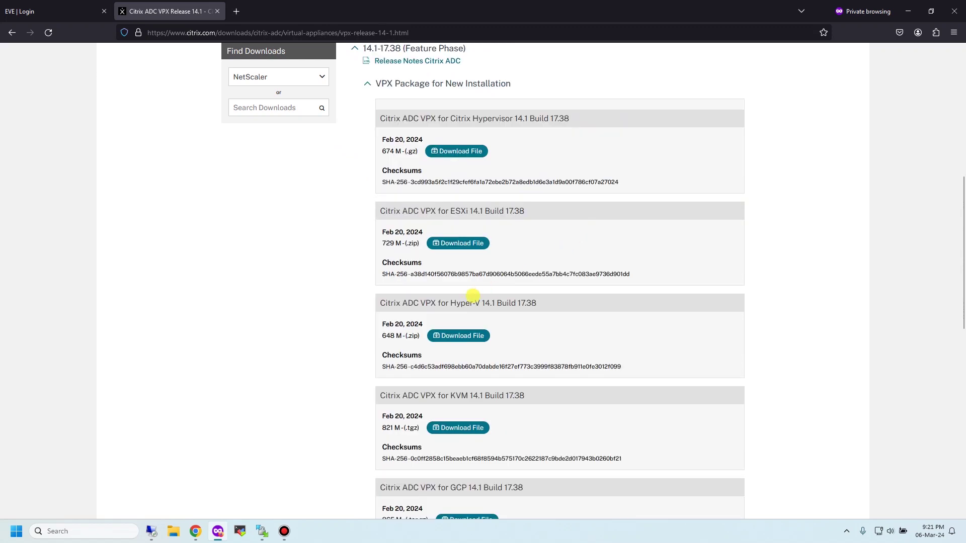
{"action": "scroll", "coordinate": [624, 342], "scroll_direction": "down", "scroll_amount": 2}
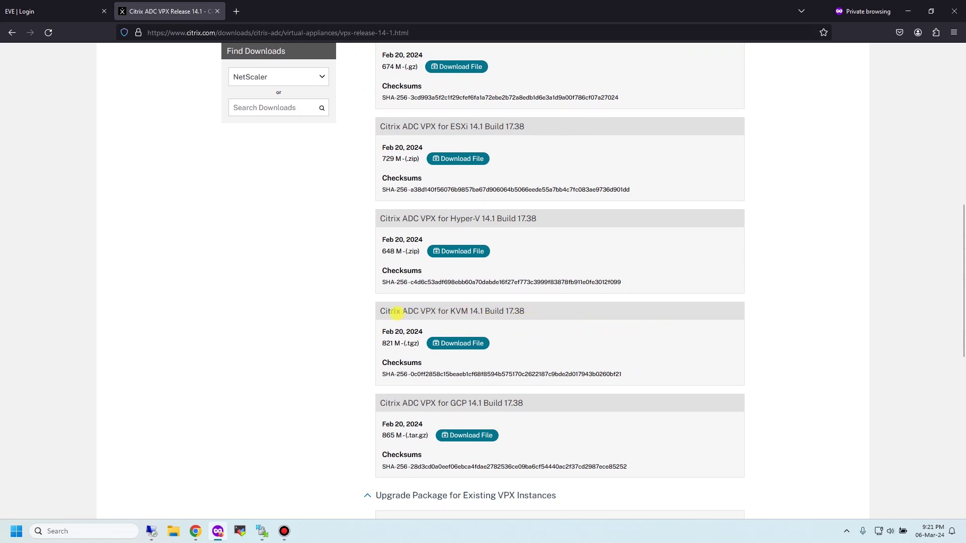
{"action": "left_click_drag", "start_coordinate": [419, 311], "coordinate": [527, 312]}
In WinSCP, make a remote directory nsvpx-14.1Build17.38 under /opt/unetlab/addons/qemu
{"action": "left_click", "coordinate": [462, 311]}
{"action": "left_click", "coordinate": [261, 530]}
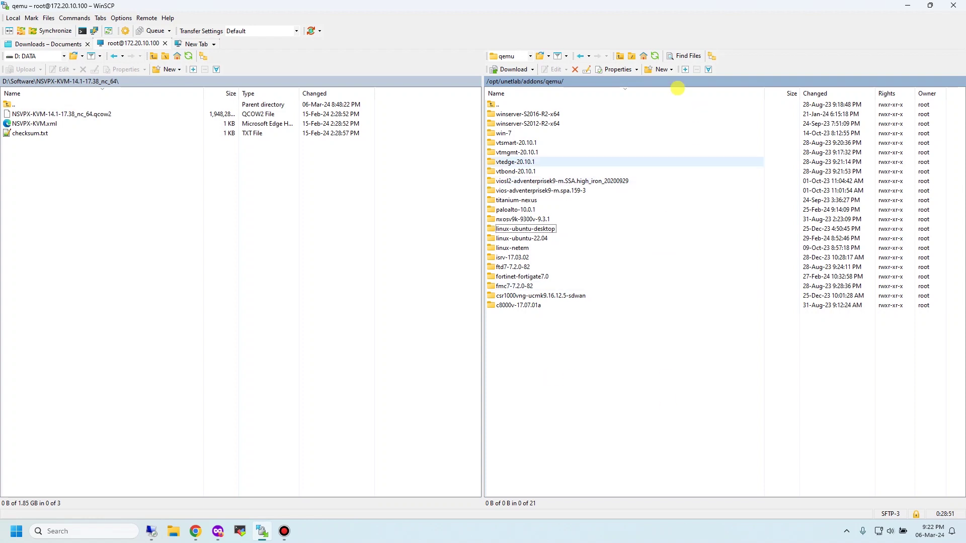
{"action": "left_click", "coordinate": [661, 69]}
{"action": "left_click", "coordinate": [672, 93]}
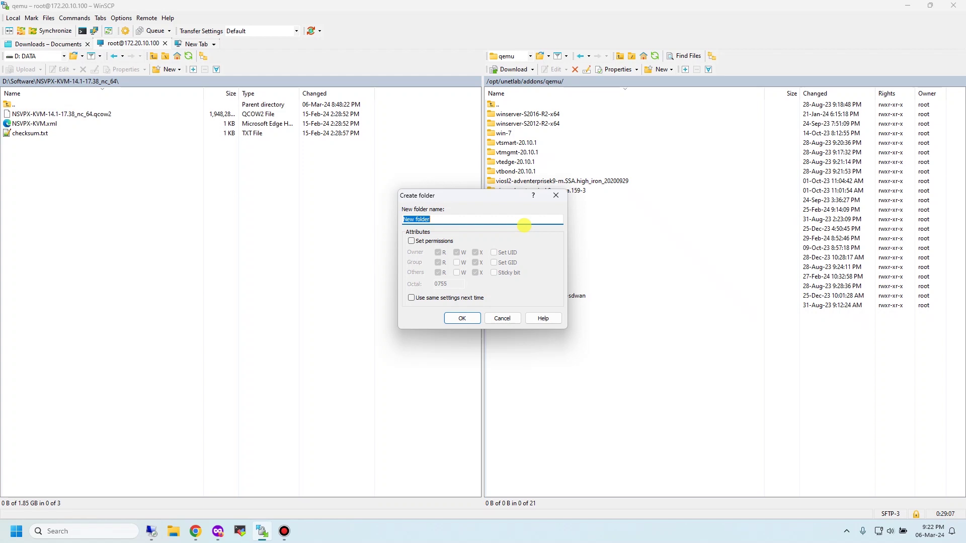
{"action": "type", "text": "nc"}
{"action": "key", "text": "BackSpace"}
{"action": "type", "text": "svsp"}
{"action": "type", "text": "x"}
{"action": "type", "text": "-14"}
{"action": "type", "text": ".1Build17"}
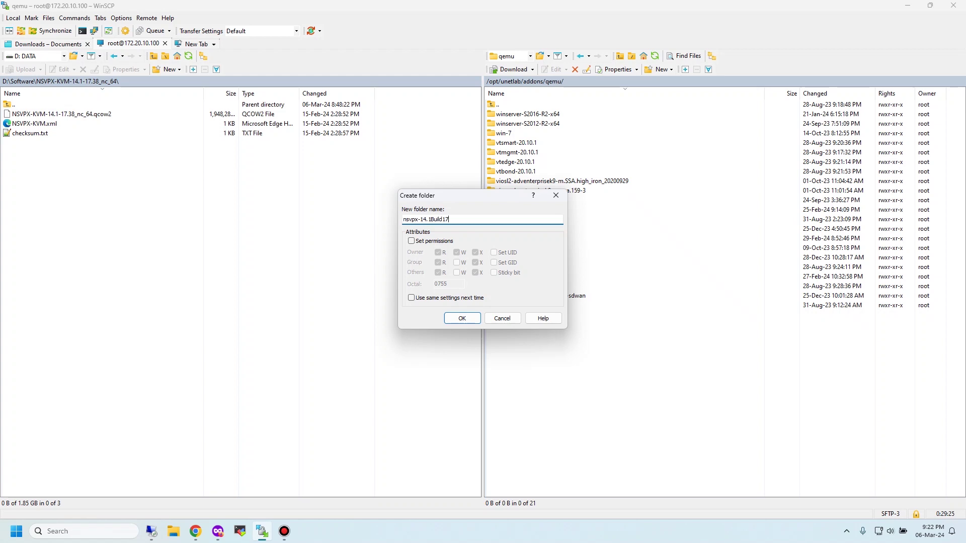
{"action": "type", "text": ".38"}
{"action": "left_click", "coordinate": [461, 319]}
Upload the 1.85 GB NSVPX-KVM-14.1-17.38_nc_64.qcow2 into the remote nsvpx-14.1Build17.38 folder
{"action": "double_click", "coordinate": [523, 228]}
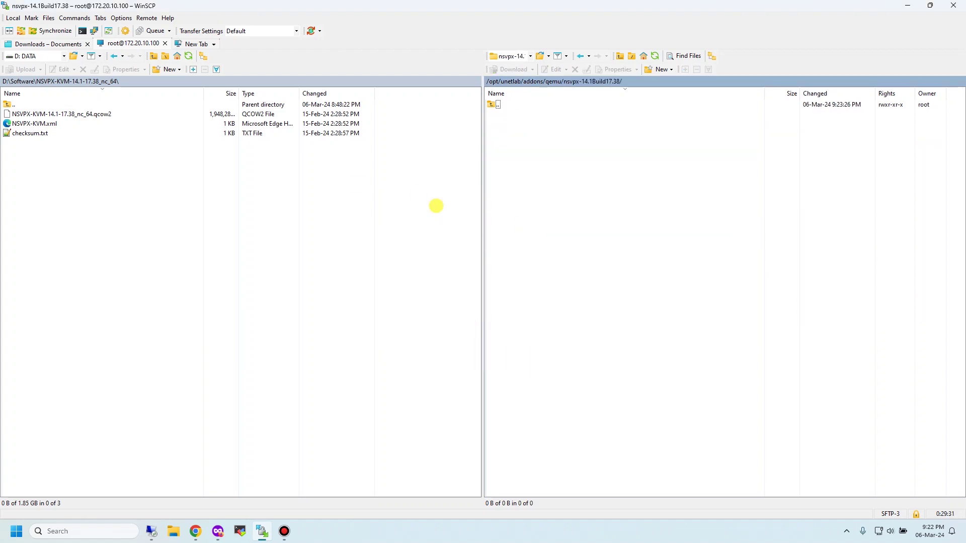
{"action": "left_click", "coordinate": [95, 114]}
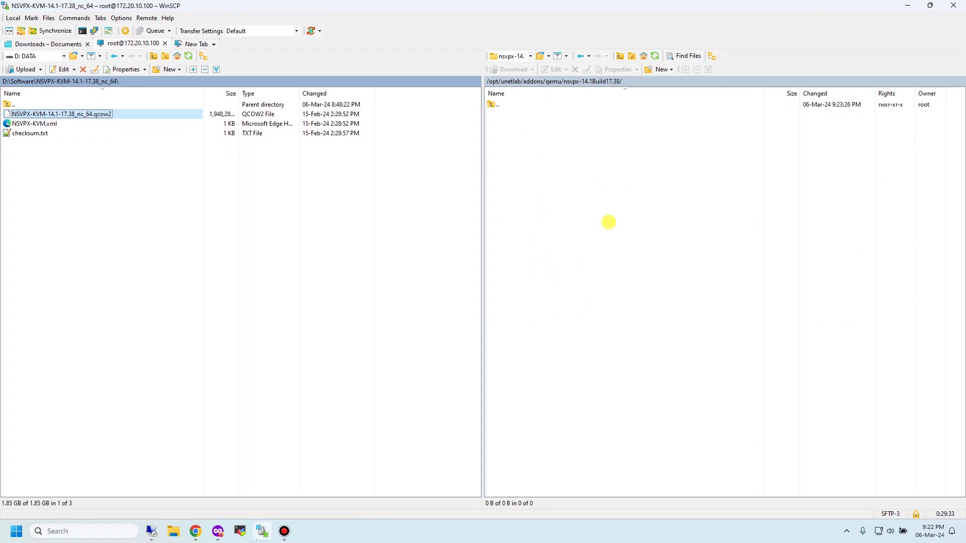
{"action": "key", "text": "F5"}
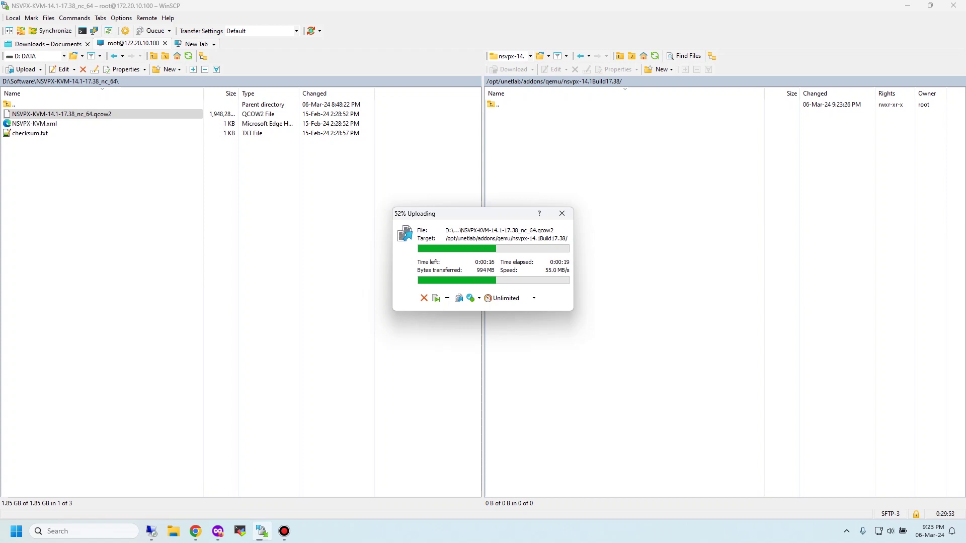
{"action": "key", "text": "alt+Tab"}
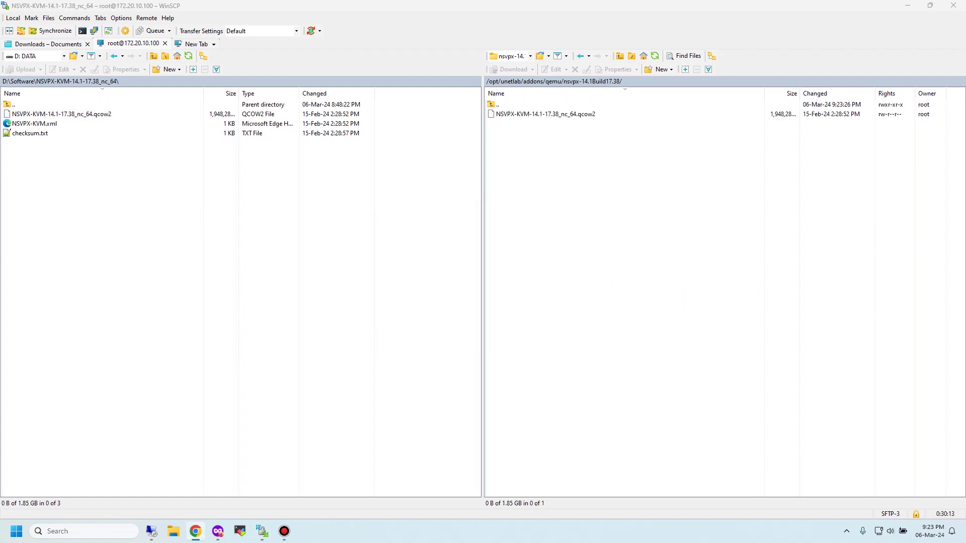
{"action": "left_click", "coordinate": [552, 179]}
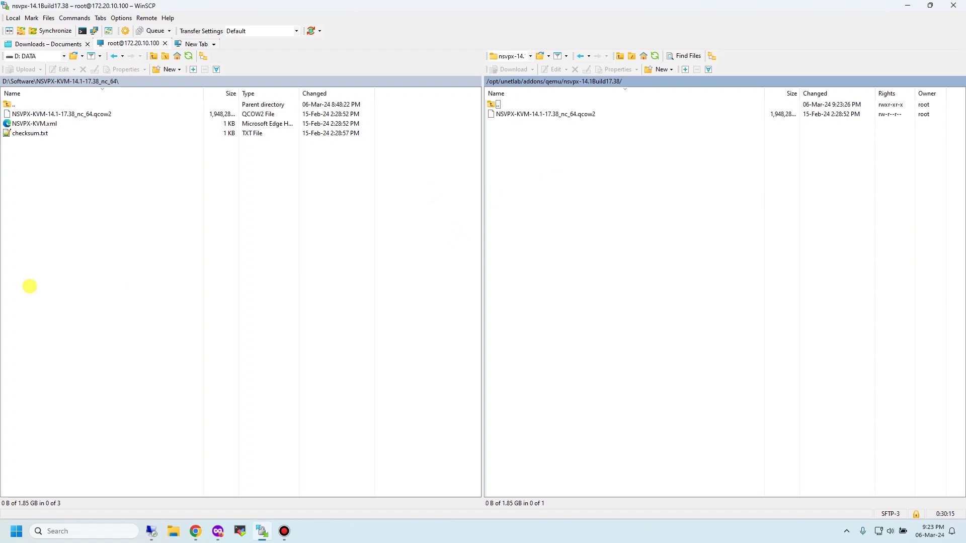
Rename the uploaded server image to virtioa.qcow2 and switch to MobaXterm
{"action": "left_click", "coordinate": [567, 114]}
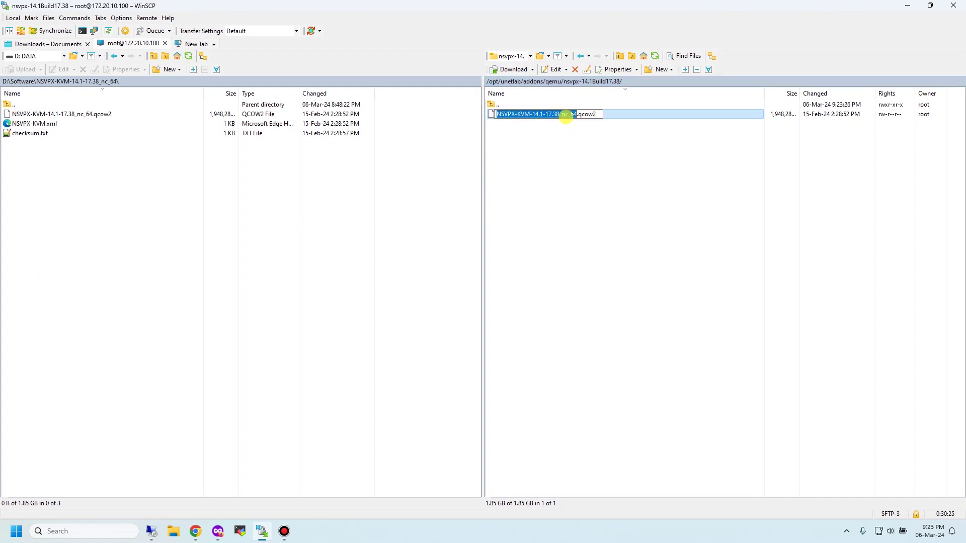
{"action": "type", "text": "virtioa"}
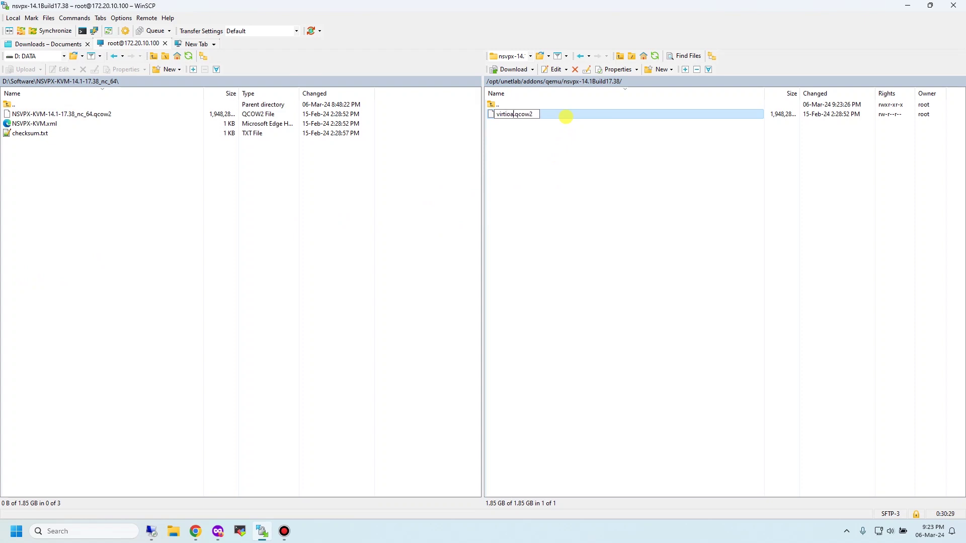
{"action": "key", "text": "Return"}
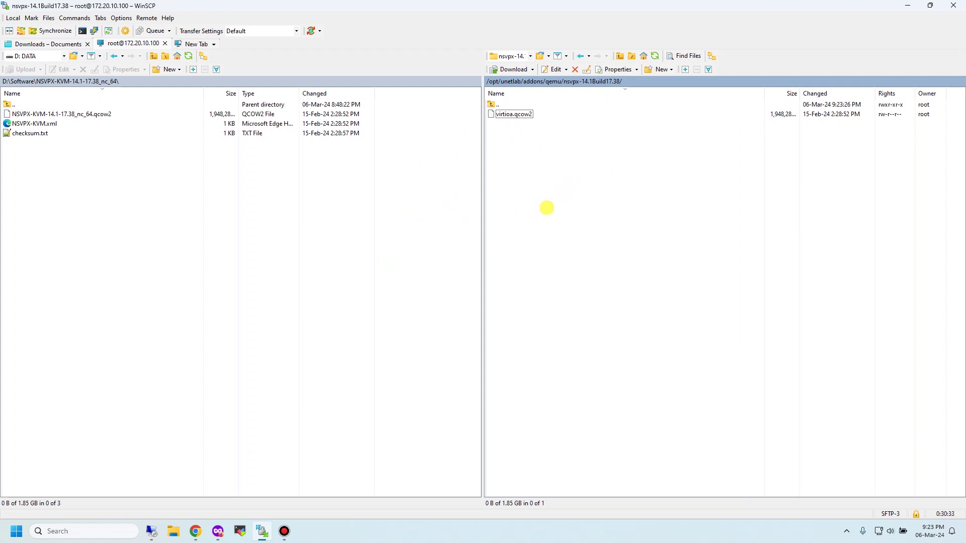
{"action": "left_click", "coordinate": [257, 521]}
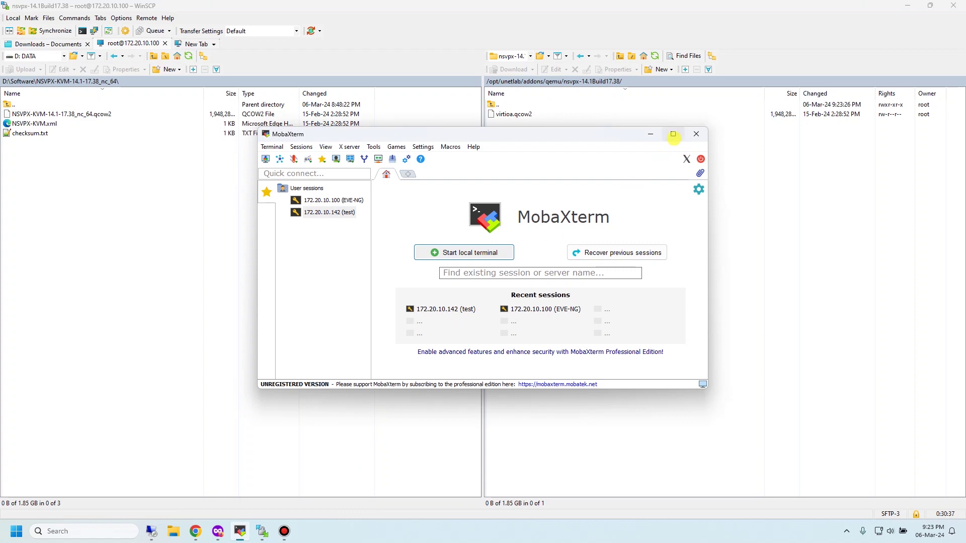
SSH into 172.20.10.100 as root and run /opt/unetlab/wrappers/unl_wrapper -a fixpermissions
{"action": "left_click", "coordinate": [673, 133]}
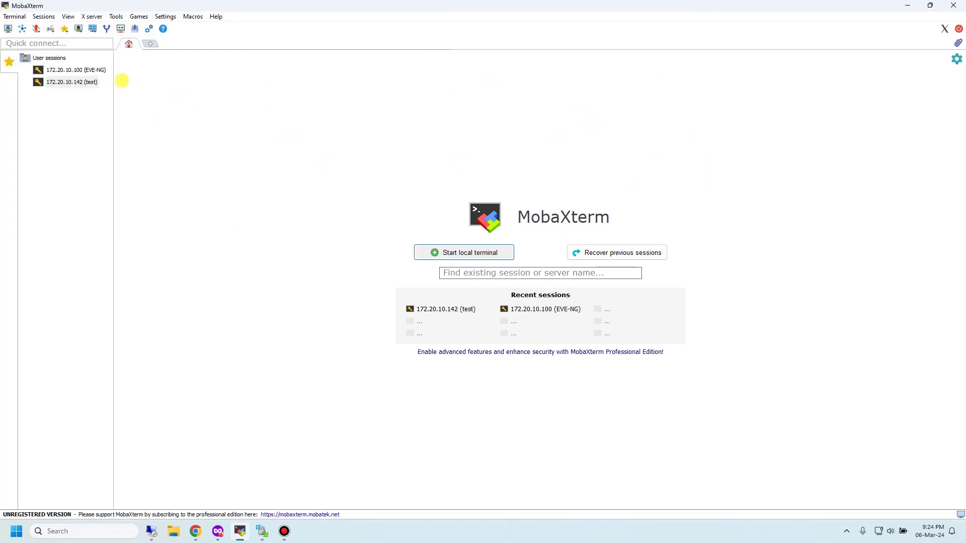
{"action": "double_click", "coordinate": [95, 70]}
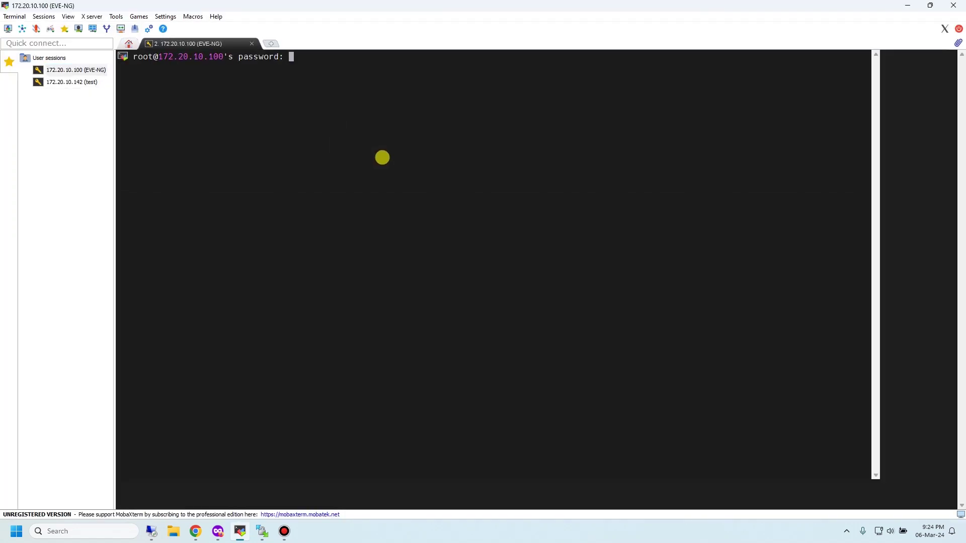
{"action": "left_click", "coordinate": [382, 157]}
{"action": "key", "text": "Return"}
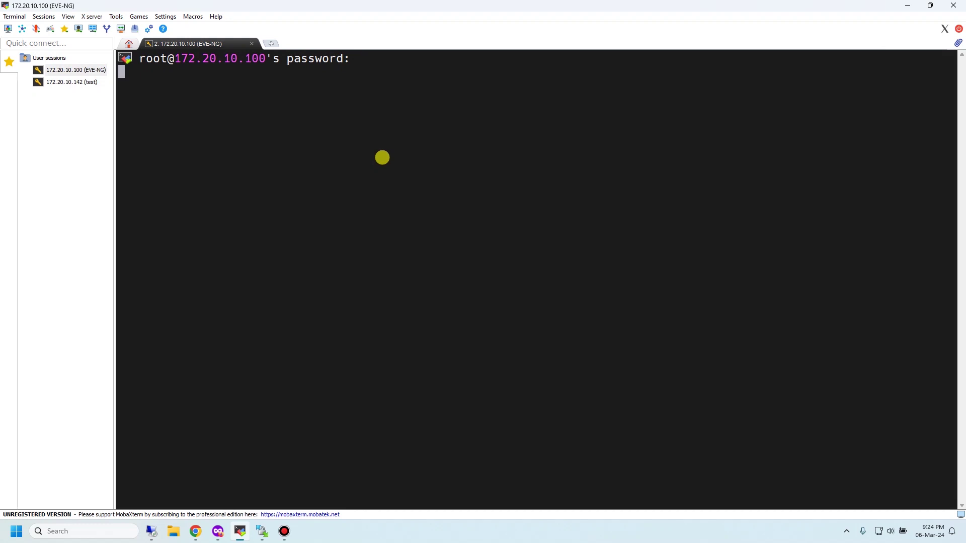
{"action": "key", "text": "Return"}
{"action": "key", "text": "Return"}
{"action": "key", "text": "Up"}
{"action": "key", "text": "Up"}
{"action": "key", "text": "Up"}
{"action": "key", "text": "Up"}
{"action": "key", "text": "Up"}
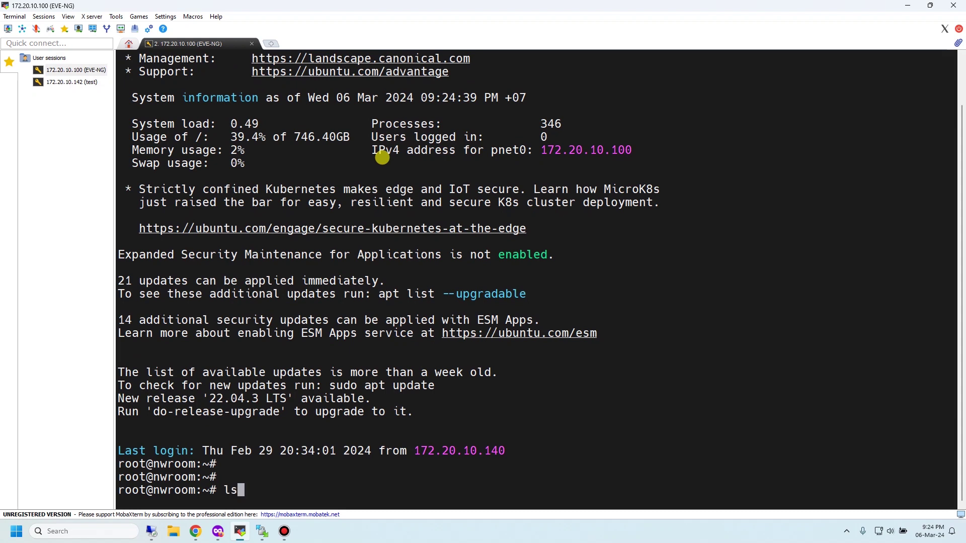
{"action": "key", "text": "Up"}
{"action": "key", "text": "Up"}
{"action": "key", "text": "Return"}
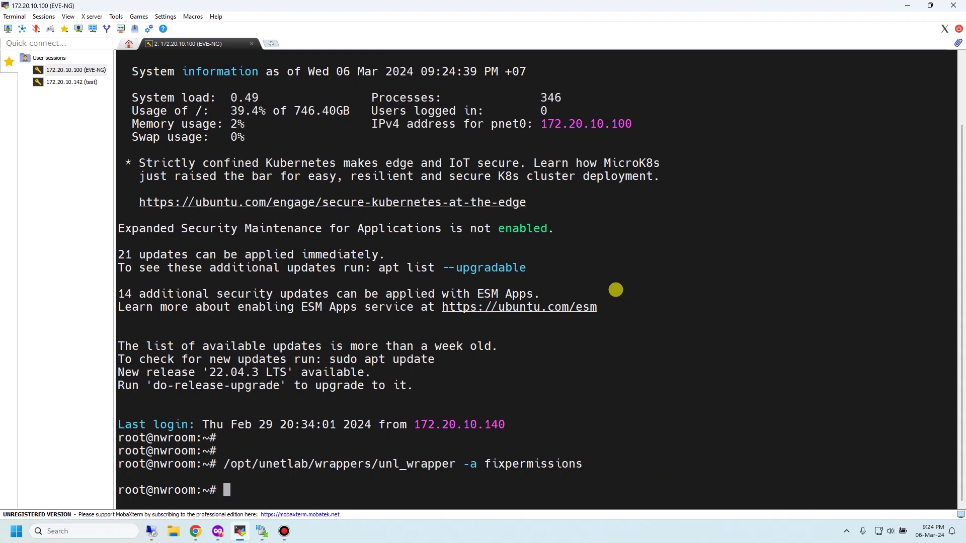
{"action": "key", "text": "Return"}
{"action": "key", "text": "Return"}
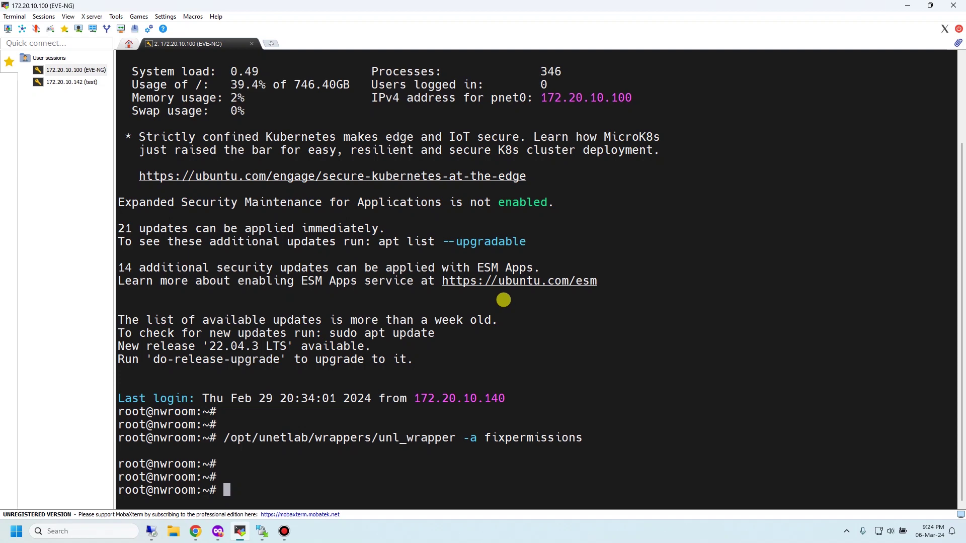
{"action": "left_click", "coordinate": [217, 532]}
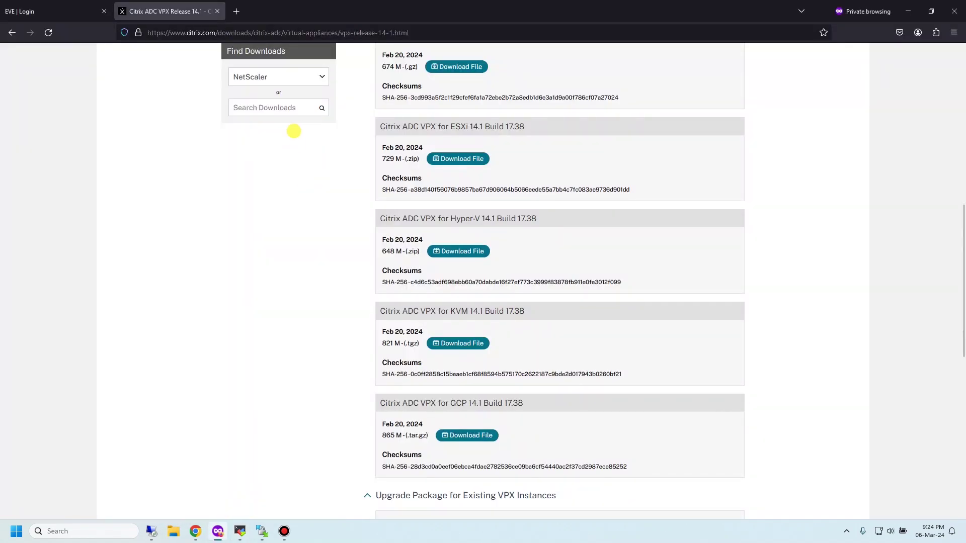
Log in to the EVE-NG web interface with the admin account
{"action": "left_click", "coordinate": [96, 9]}
{"action": "left_click", "coordinate": [431, 240]}
{"action": "type", "text": "admin"}
{"action": "key", "text": "Tab"}
{"action": "type", "text": "eve"}
{"action": "key", "text": "Return"}
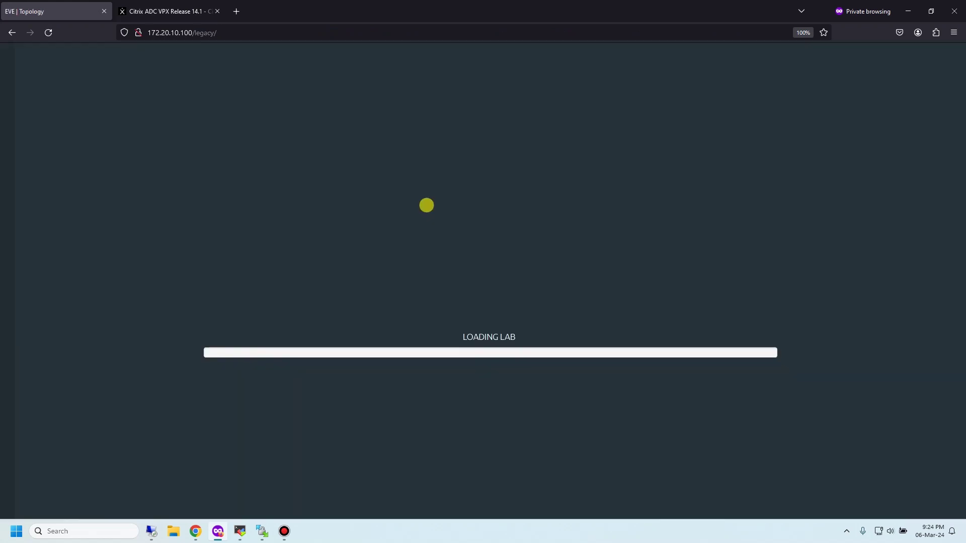
Add a Citrix Netscaler node named nsvpx and drag a link from it to Net
{"action": "right_click", "coordinate": [438, 263]}
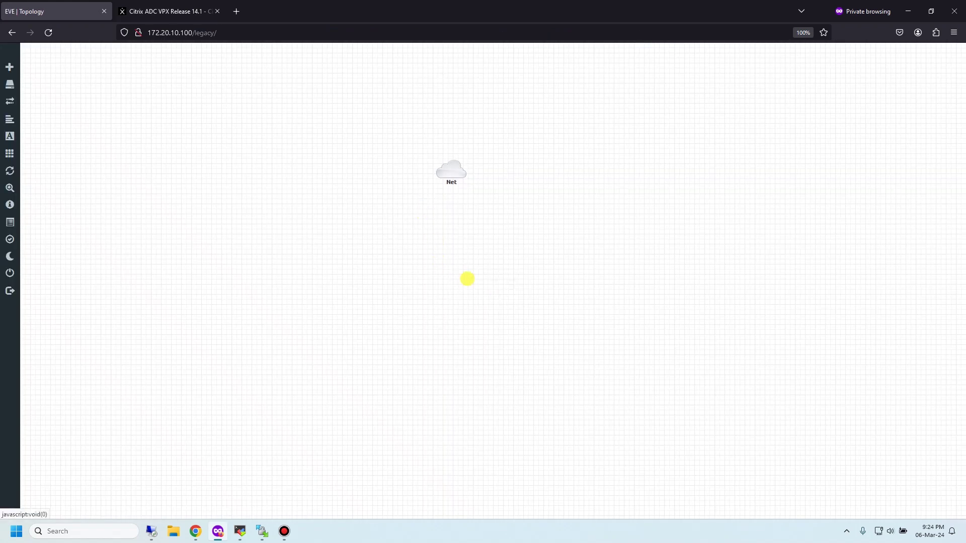
{"action": "left_click", "coordinate": [456, 282]}
{"action": "scroll", "coordinate": [445, 281], "scroll_direction": "down", "scroll_amount": 3}
{"action": "scroll", "coordinate": [446, 280], "scroll_direction": "down", "scroll_amount": 10}
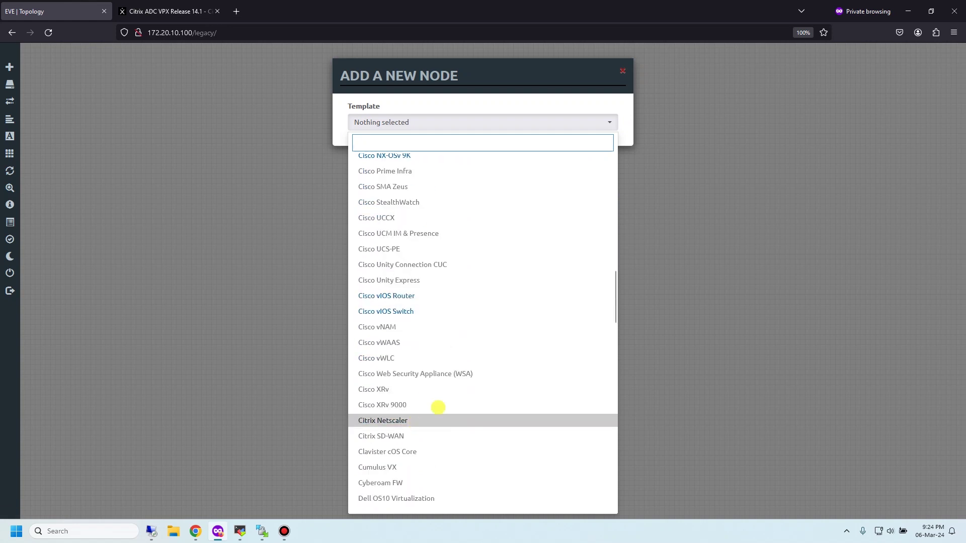
{"action": "left_click", "coordinate": [437, 416]}
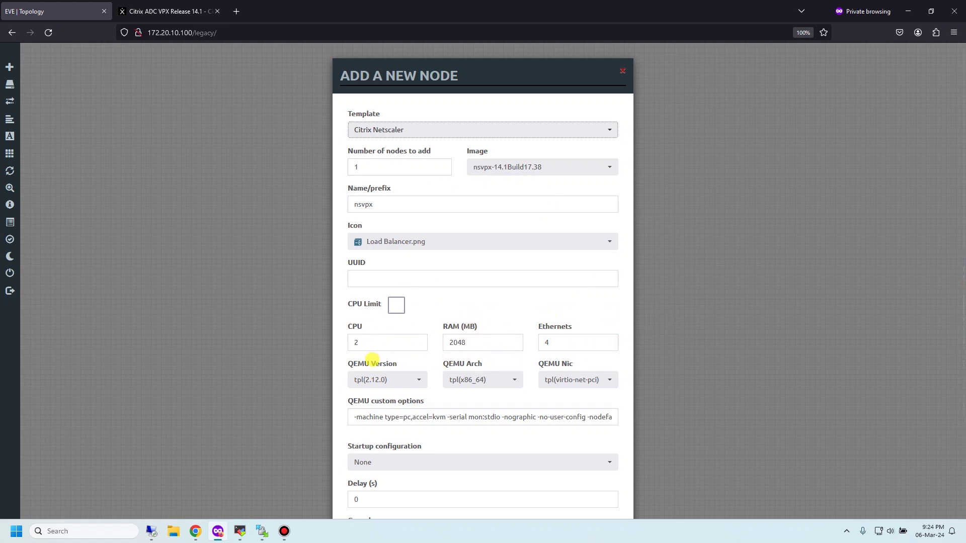
{"action": "scroll", "coordinate": [551, 340], "scroll_direction": "down", "scroll_amount": 2}
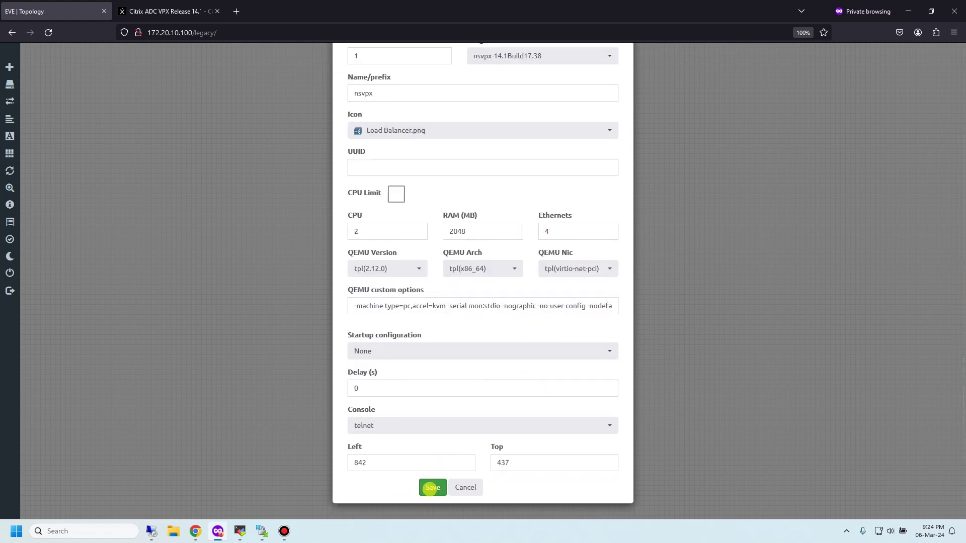
{"action": "left_click", "coordinate": [430, 488]}
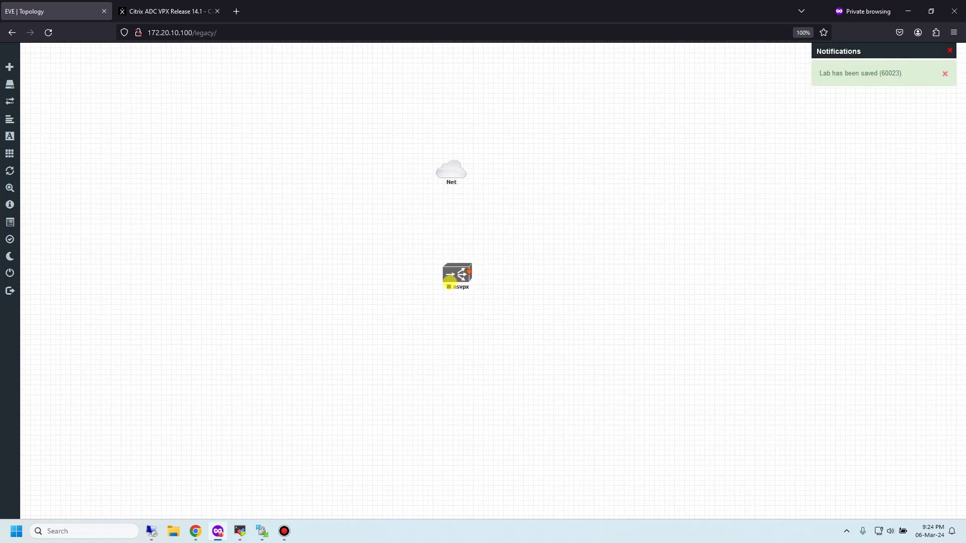
{"action": "left_click_drag", "start_coordinate": [457, 270], "coordinate": [451, 171]}
{"action": "left_click", "coordinate": [611, 189]}
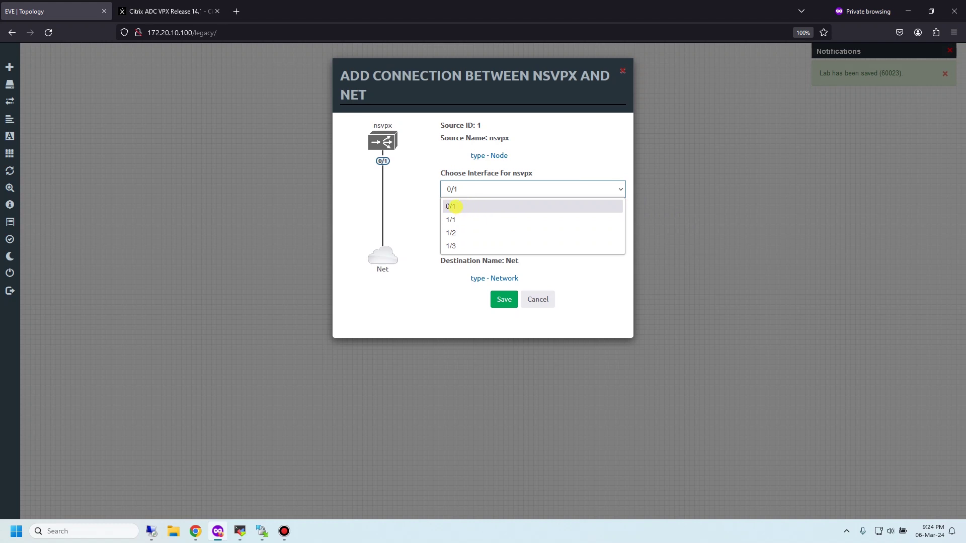
Connect nsvpx interface 0/1 to Net, start the node, and open its console
{"action": "left_click", "coordinate": [455, 207]}
{"action": "left_click", "coordinate": [503, 299]}
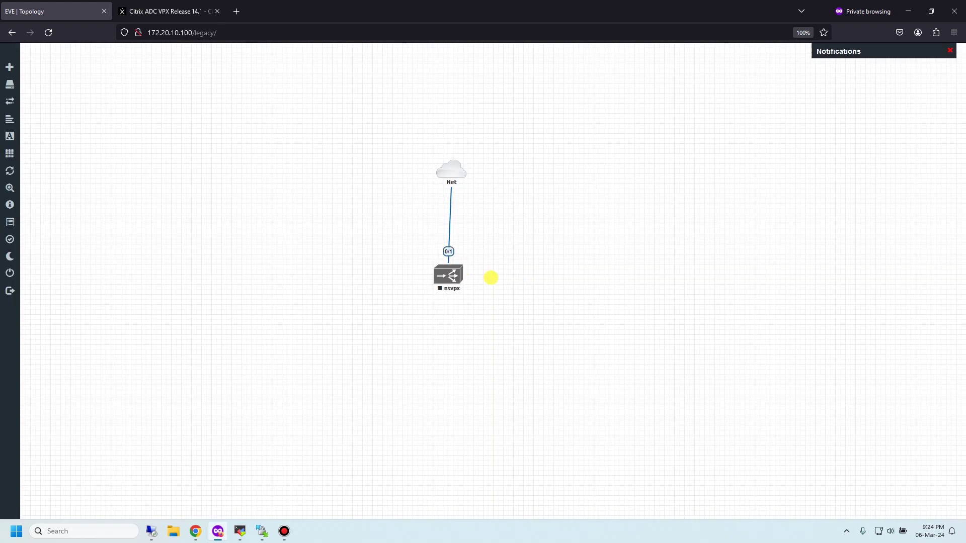
{"action": "left_click", "coordinate": [448, 275]}
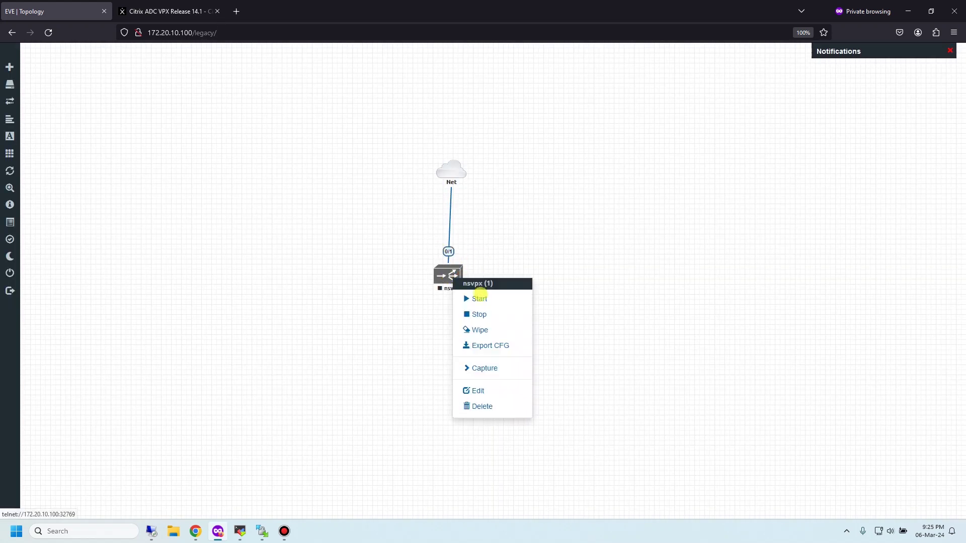
{"action": "left_click", "coordinate": [489, 299]}
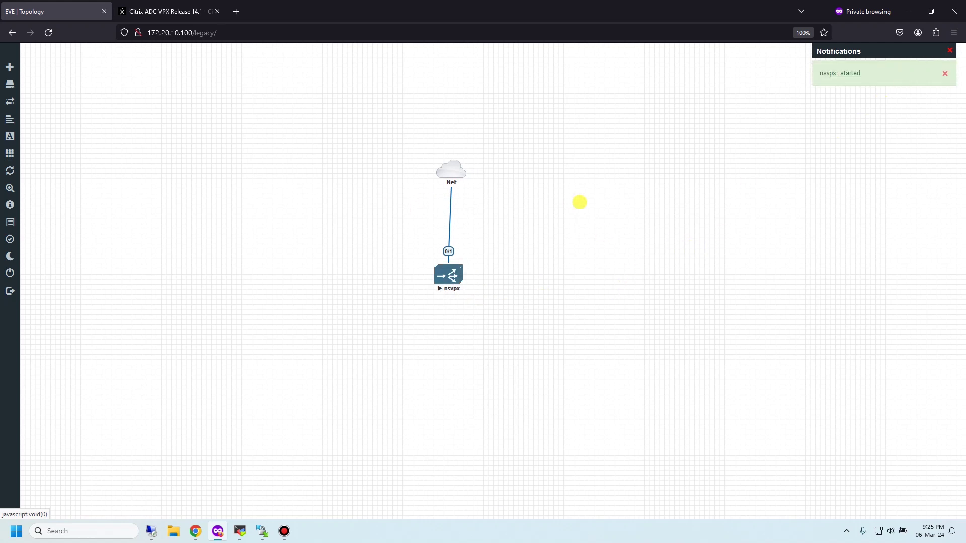
{"action": "left_click", "coordinate": [447, 274]}
Always allow the telnet link and wait for nsvpx to boot to its login prompt
{"action": "left_click", "coordinate": [501, 96]}
{"action": "left_click", "coordinate": [523, 106]}
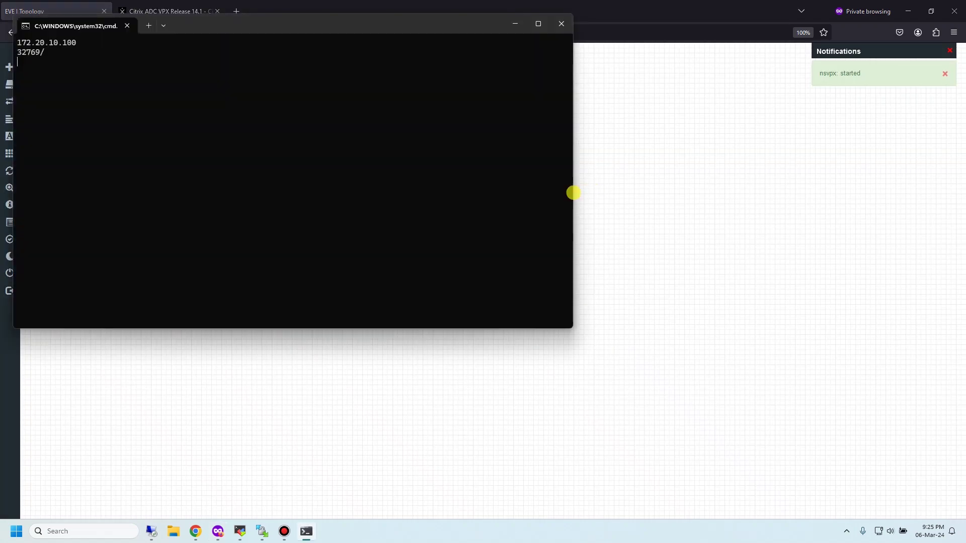
{"action": "scroll", "coordinate": [492, 204], "scroll_direction": "up", "scroll_amount": 2}
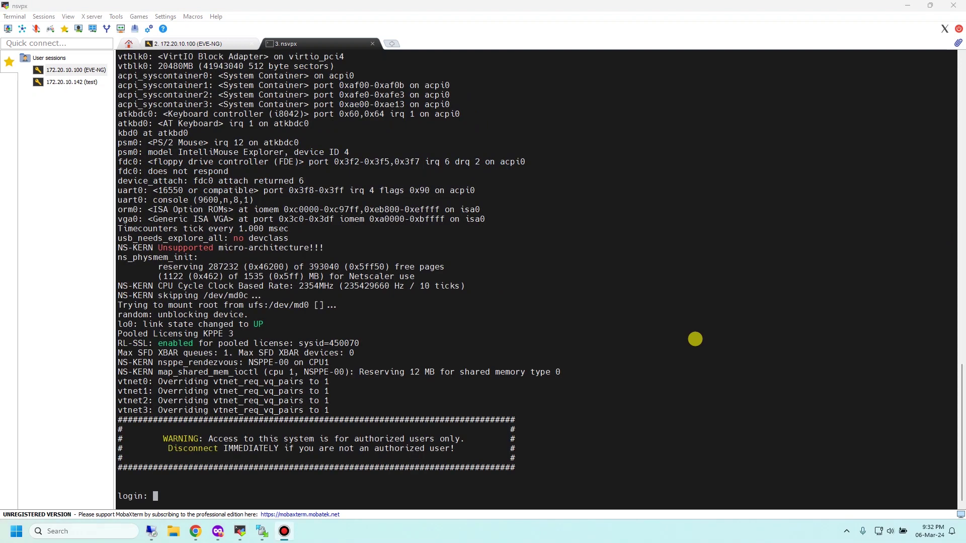
{"action": "left_click", "coordinate": [695, 339]}
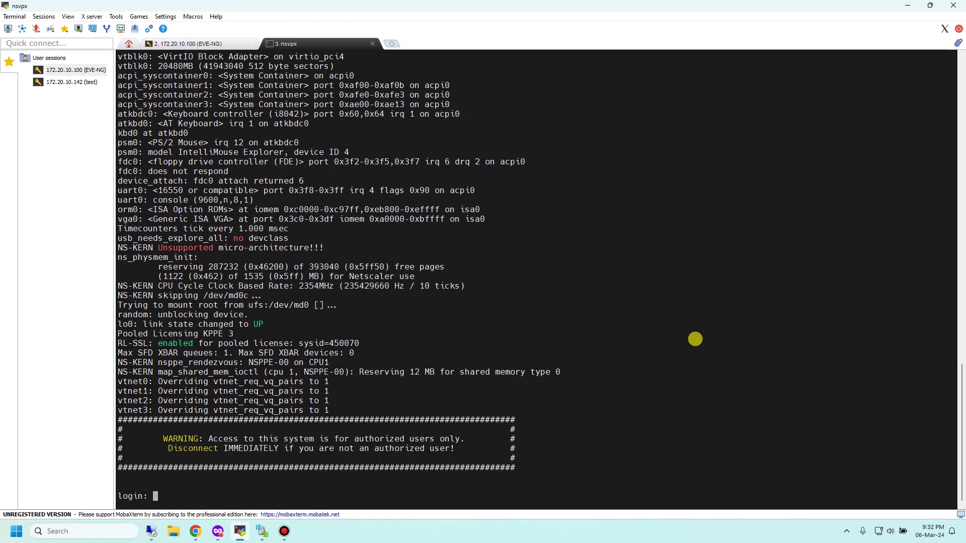
Log in as nsroot with the default password, then set and confirm a new password
{"action": "type", "text": "nsroot"}
{"action": "key", "text": "Return"}
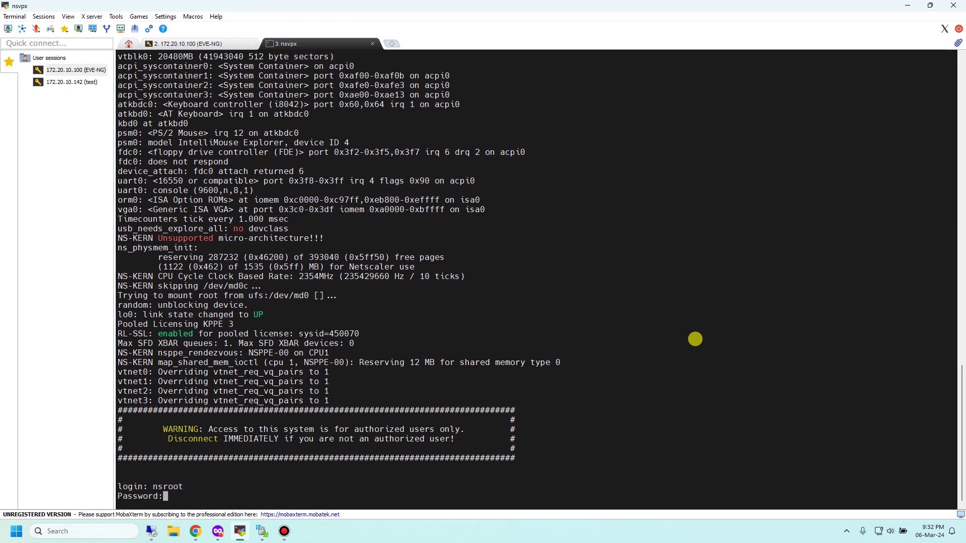
{"action": "key", "text": "Return"}
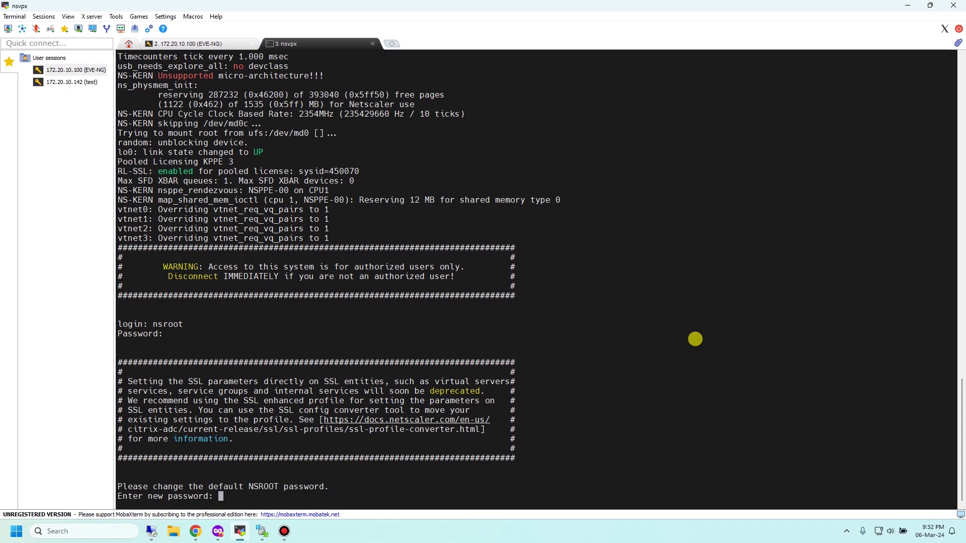
{"action": "key", "text": "Return"}
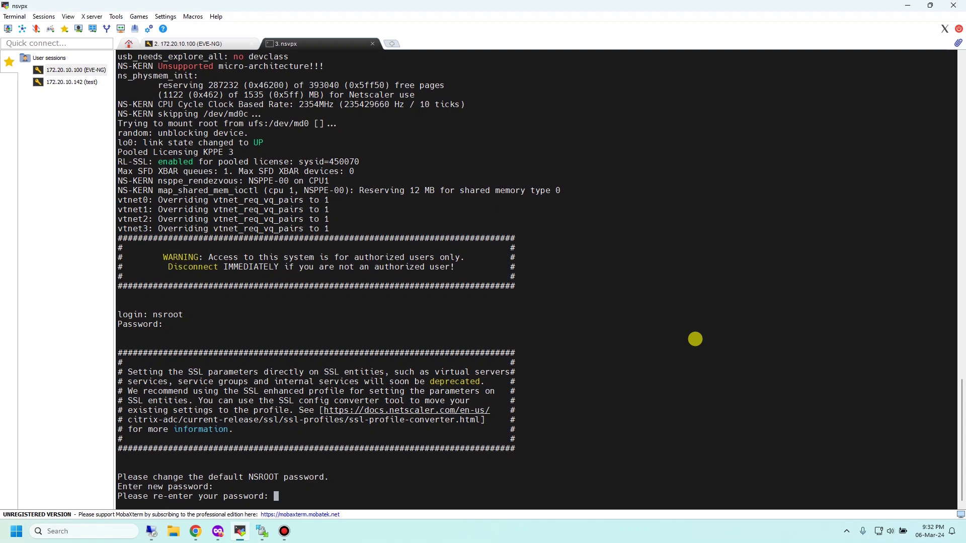
{"action": "key", "text": "Return"}
{"action": "key", "text": "Return"}
{"action": "key", "text": "Return"}
{"action": "key", "text": "Return"}
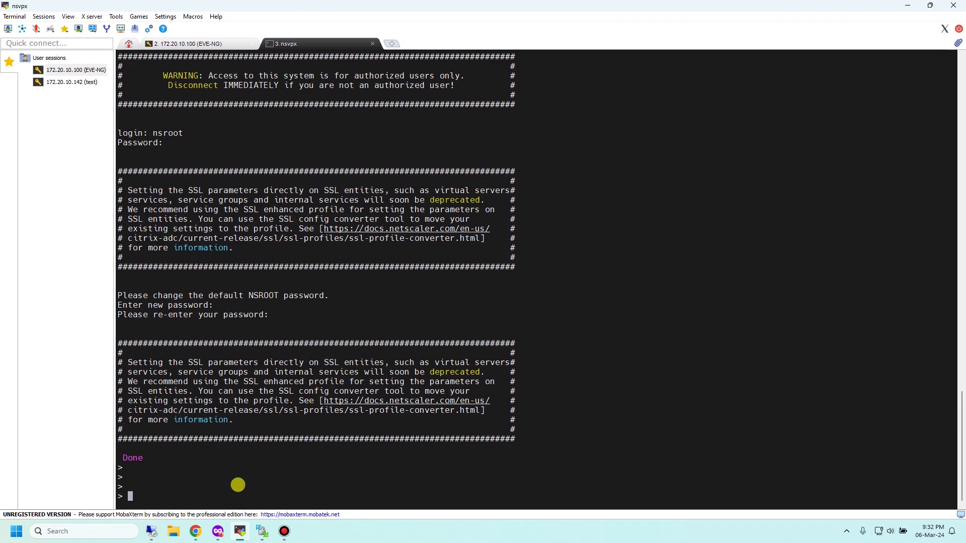
{"action": "left_click", "coordinate": [218, 531]}
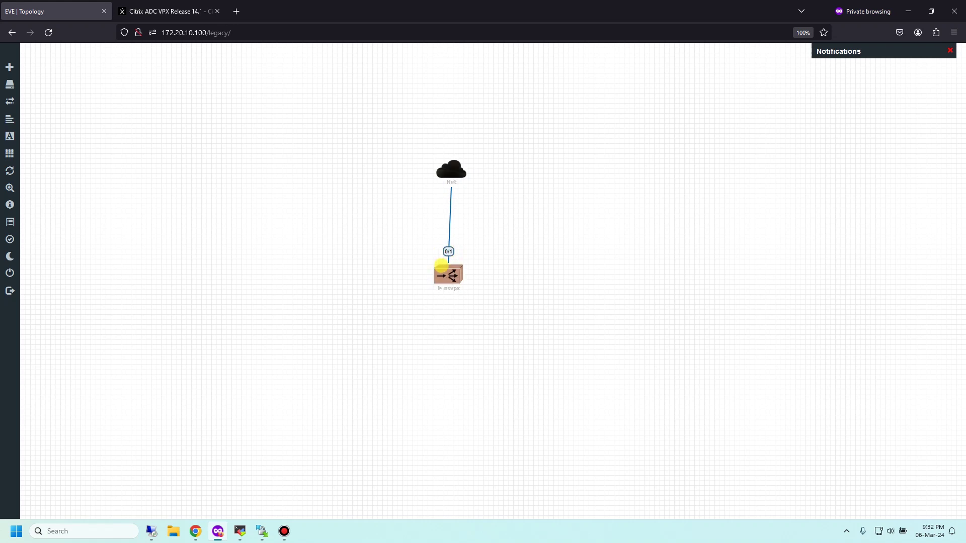
Review the topology with nsvpx running on Net, then bring back the MobaXterm nsvpx console
{"action": "mouse_move", "coordinate": [459, 185]}
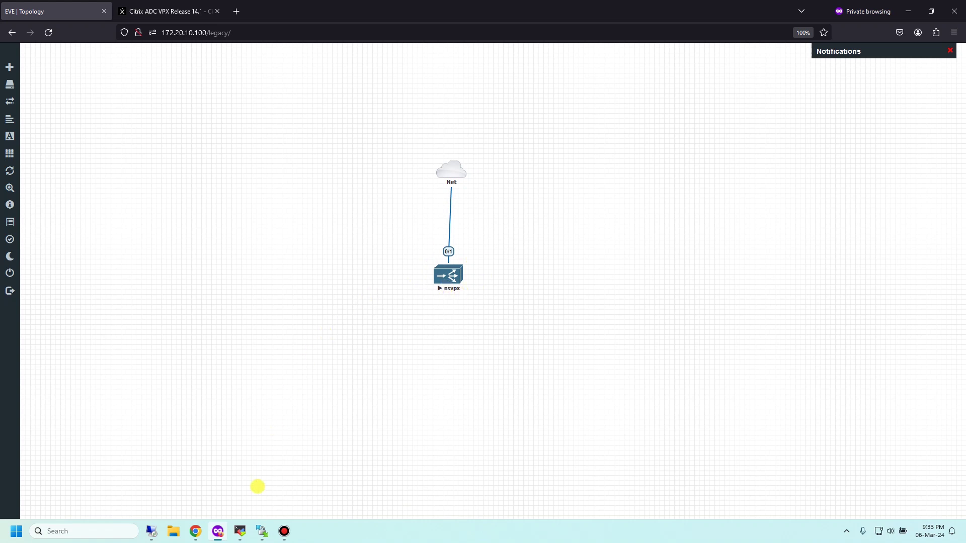
{"action": "left_click", "coordinate": [240, 532]}
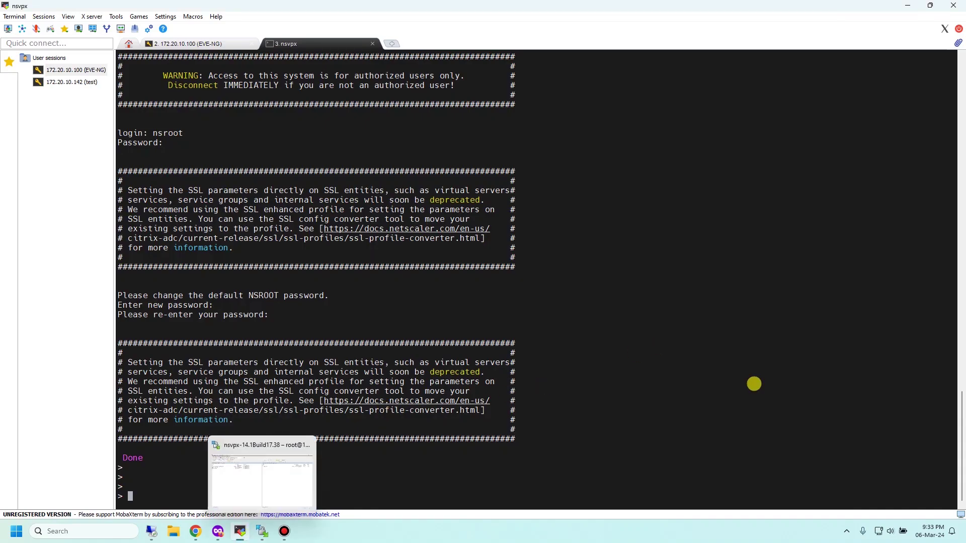
Run 'set ns config -IPAddress 172.20.10.51 -netmask 255.255.255.0' on the NetScaler console
{"action": "key", "text": "Return"}
{"action": "key", "text": "Return"}
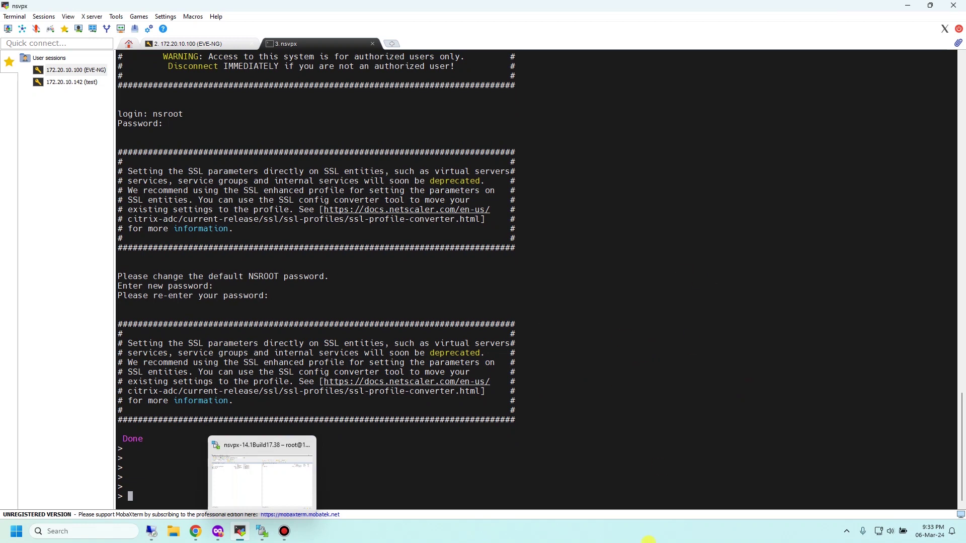
{"action": "type", "text": "ns"}
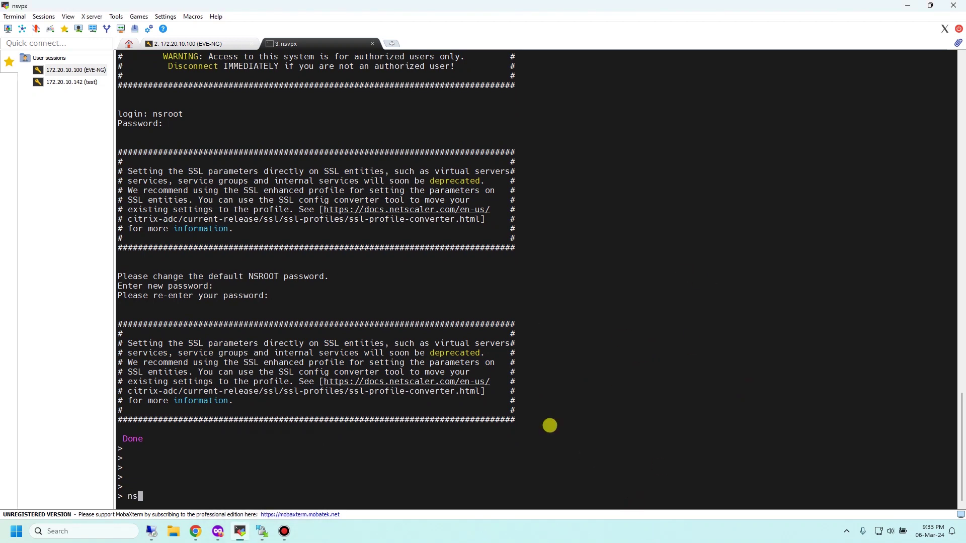
{"action": "key", "text": "BackSpace"}
{"action": "key", "text": "BackSpace"}
{"action": "key", "text": "BackSpace"}
{"action": "type", "text": "set ns config"}
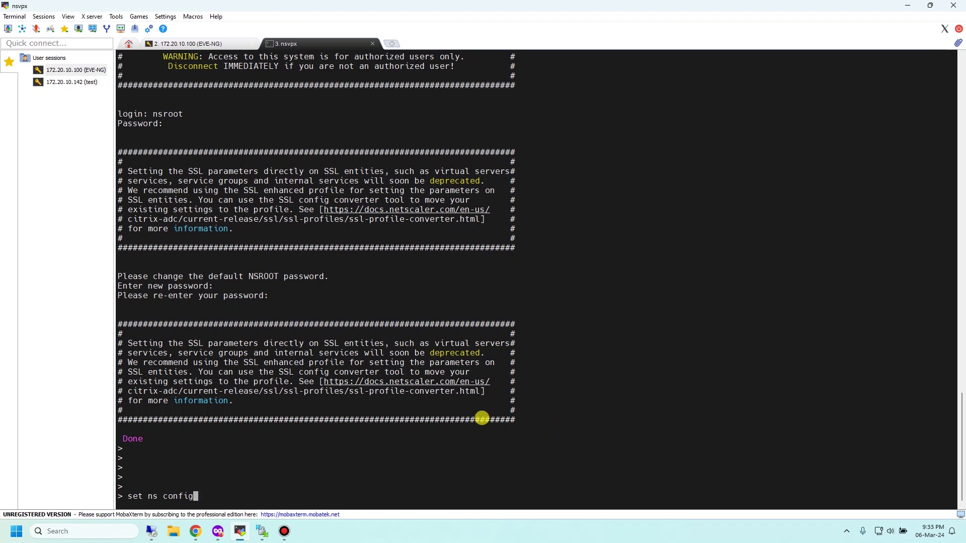
{"action": "type", "text": "-IPAddress"}
{"action": "type", "text": "2.20.10.51 -netmask 255.255.255."}
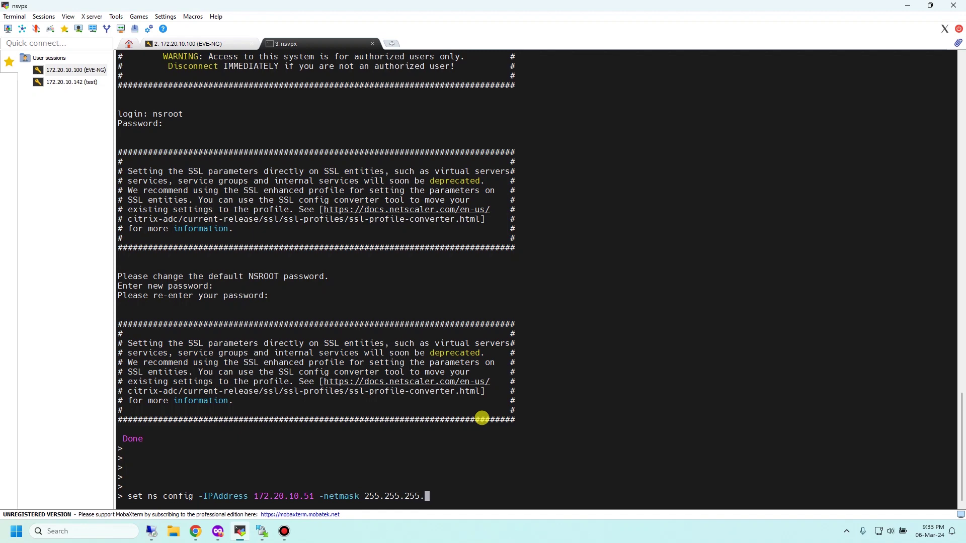
{"action": "key", "text": "Return"}
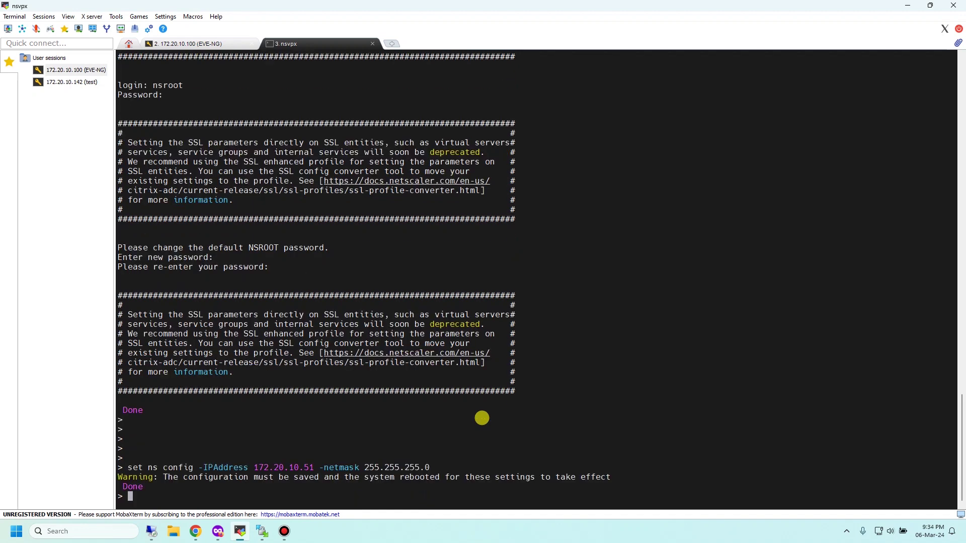
Run 'show ns config' and confirm the NetScaler IP 172.20.10.51 in the output
{"action": "key", "text": "Return"}
{"action": "type", "text": "show ns c"}
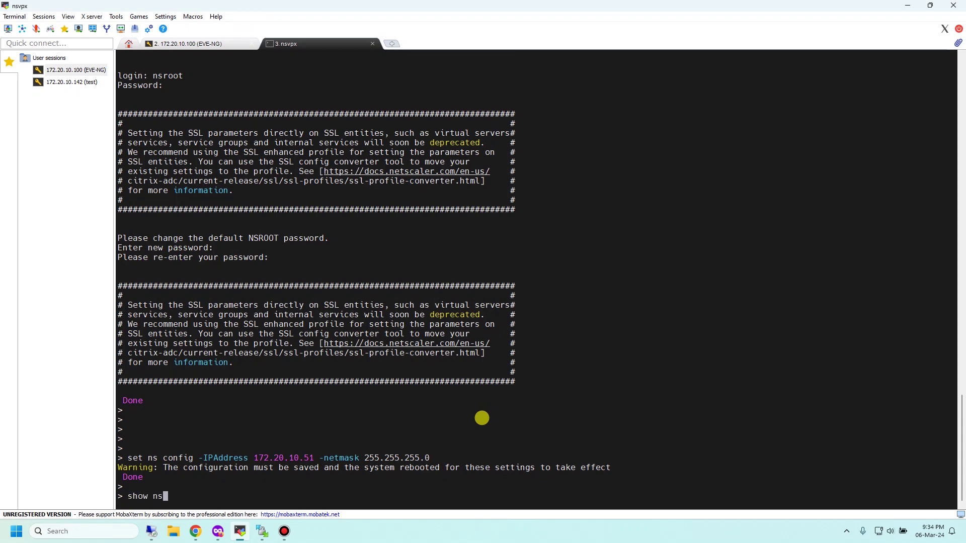
{"action": "key", "text": "BackSpace"}
{"action": "key", "text": "BackSpace"}
{"action": "key", "text": "BackSpace"}
{"action": "key", "text": "BackSpace"}
{"action": "key", "text": "BackSpace"}
{"action": "type", "text": "config"}
{"action": "key", "text": "Return"}
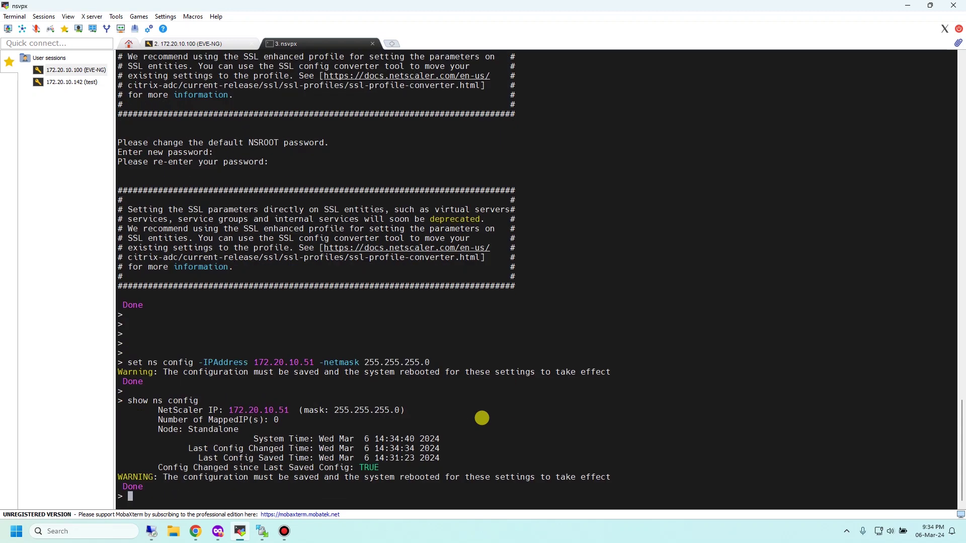
{"action": "key", "text": "Return"}
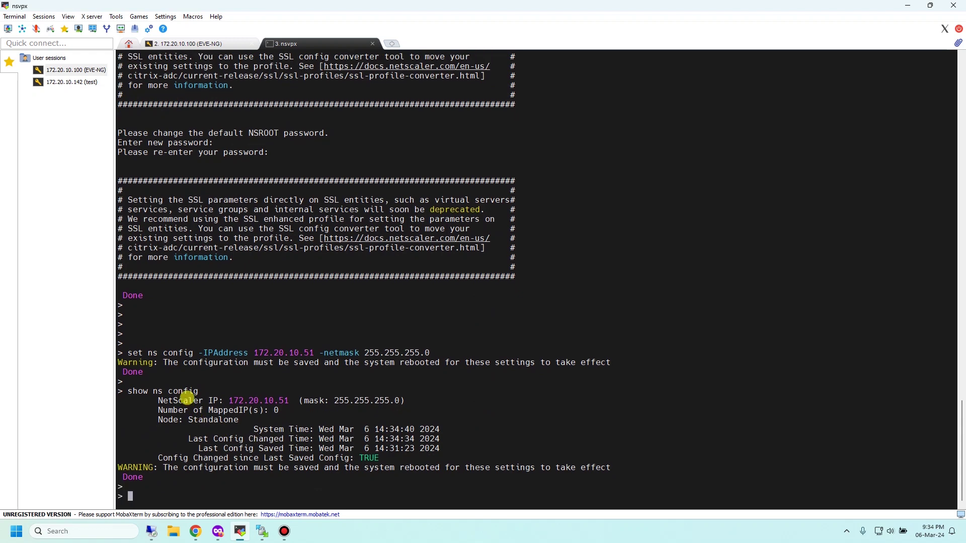
{"action": "left_click_drag", "start_coordinate": [236, 401], "coordinate": [290, 401]}
Save the NetScaler configuration and issue the reboot command
{"action": "key", "text": "Return"}
{"action": "key", "text": "Return"}
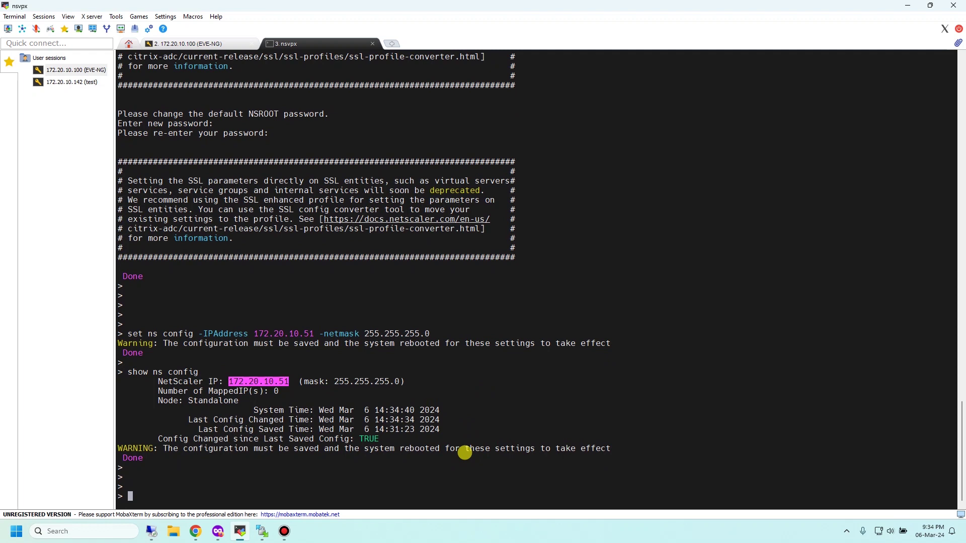
{"action": "key", "text": "Return"}
{"action": "type", "text": "sv"}
{"action": "type", "text": "ve con"}
{"action": "type", "text": "fig"}
{"action": "key", "text": "Return"}
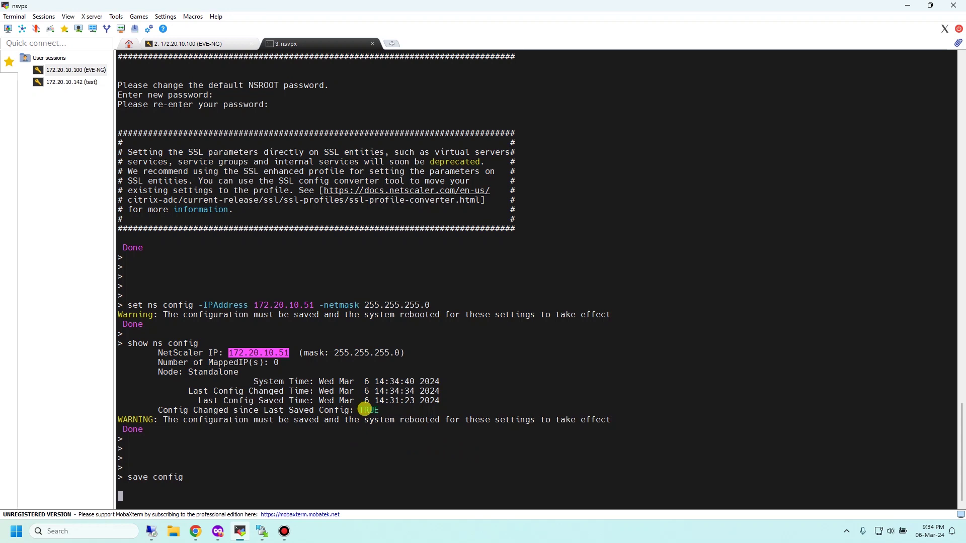
{"action": "key", "text": "Return"}
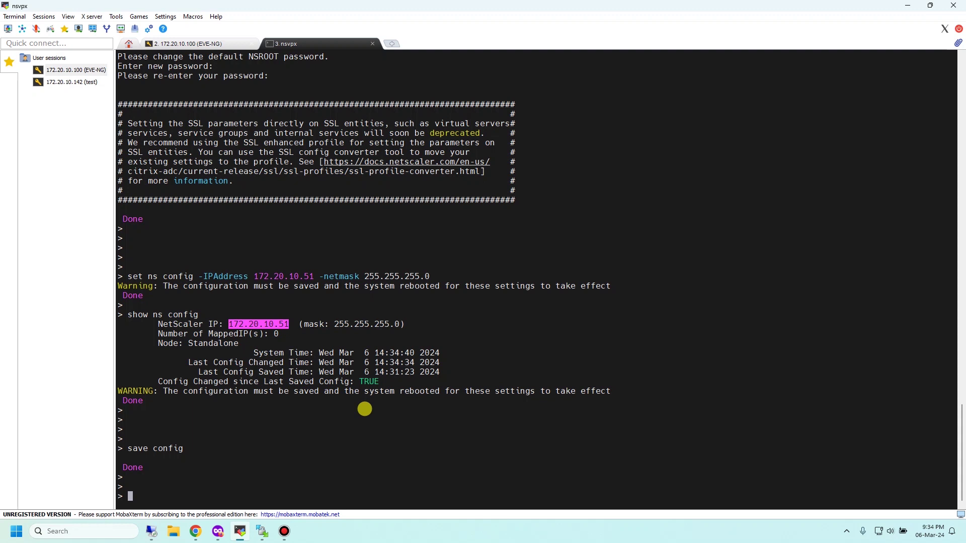
{"action": "type", "text": "reboot"}
{"action": "key", "text": "Return"}
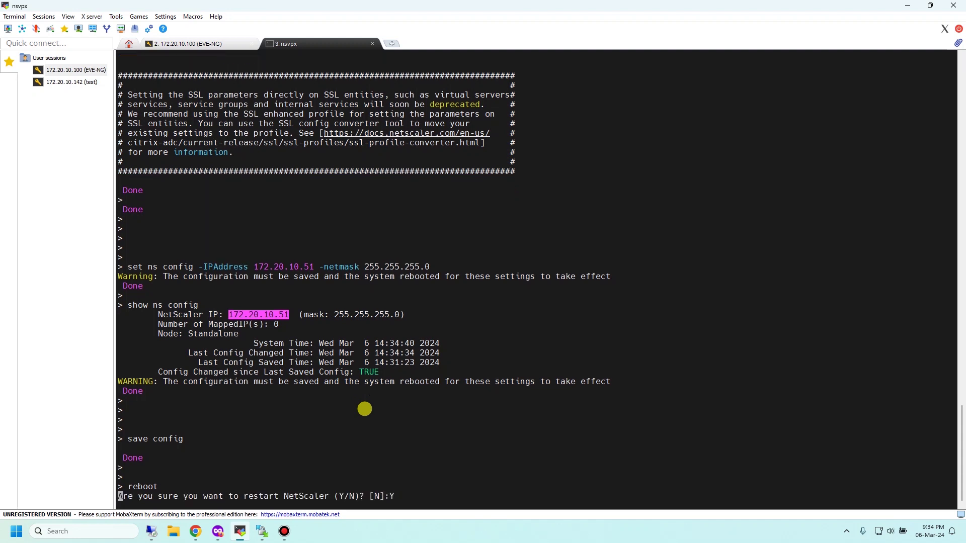
Confirm the NetScaler restart and let it boot to the login prompt
{"action": "key", "text": "Return"}
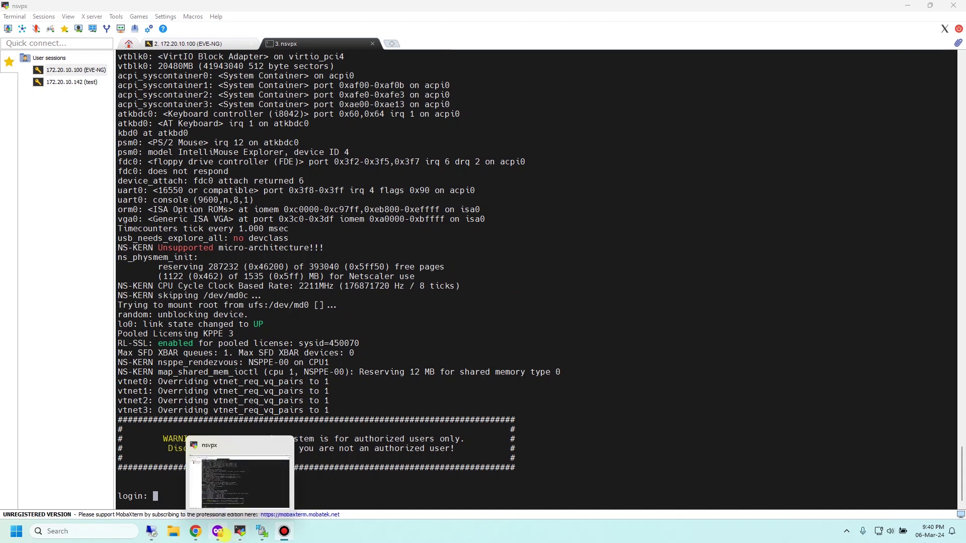
Switch to Firefox showing the EVE topology
{"action": "left_click", "coordinate": [221, 532]}
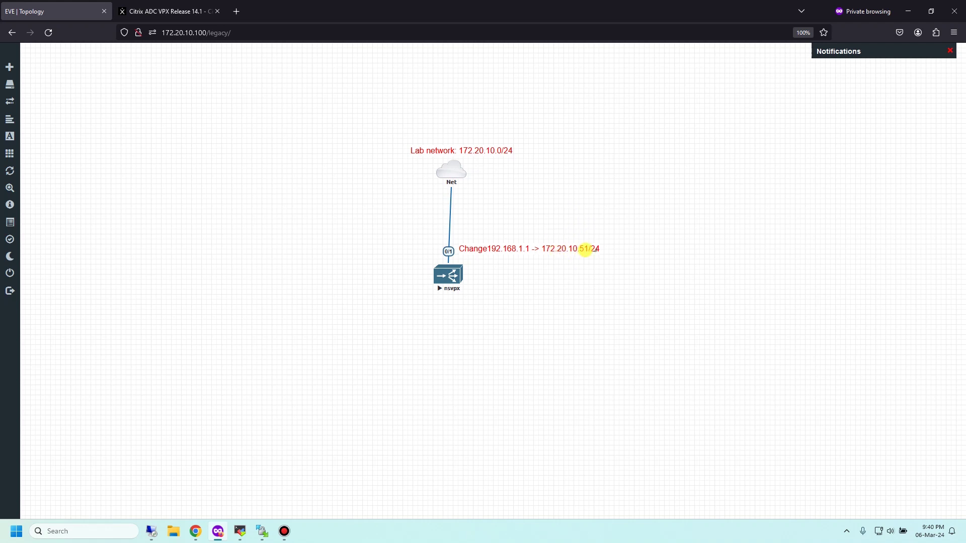
{"action": "left_click", "coordinate": [236, 11]}
{"action": "left_click", "coordinate": [258, 32]}
{"action": "type", "text": "https"}
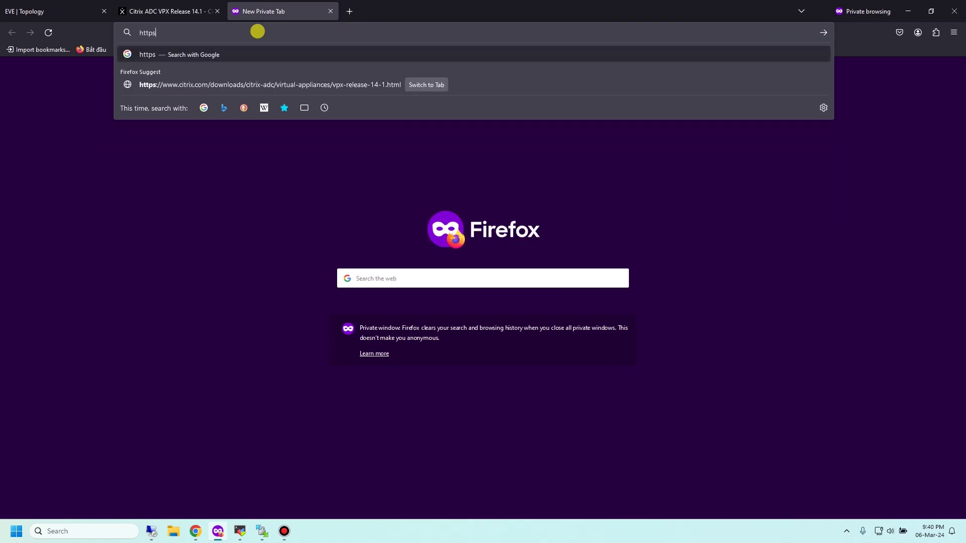
{"action": "type", "text": "://172.20.10."}
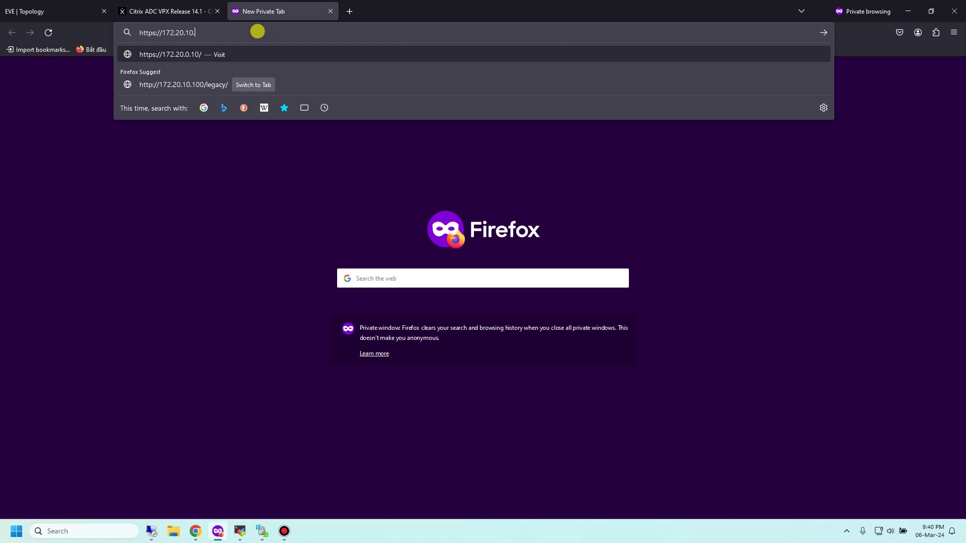
{"action": "type", "text": "51"}
{"action": "key", "text": "Return"}
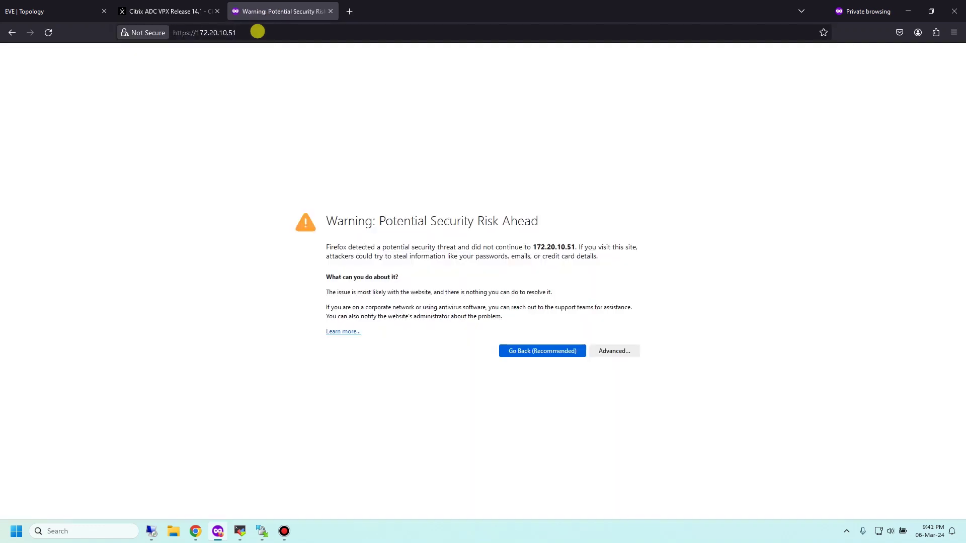
Accept the certificate risk warning to reach the NetScaler login page
{"action": "left_click", "coordinate": [593, 351]}
{"action": "key", "text": "ctrl+plus"}
{"action": "scroll", "coordinate": [651, 382], "scroll_direction": "down", "scroll_amount": 1}
{"action": "left_click", "coordinate": [617, 511]}
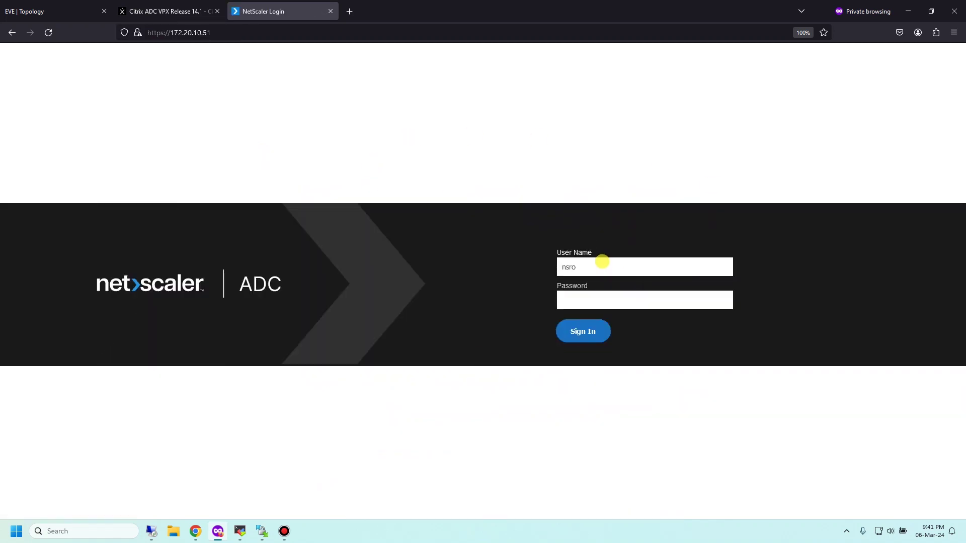
Sign in as nsroot with the admin password and close the Citrix release tab
{"action": "key", "text": "Tab"}
{"action": "type", "text": "Password@123"}
{"action": "key", "text": "Return"}
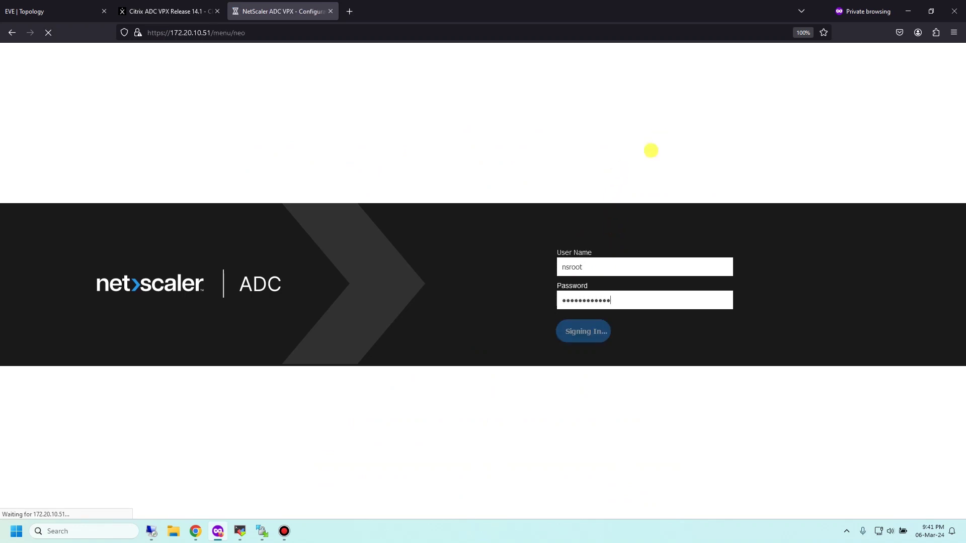
{"action": "left_click", "coordinate": [217, 12]}
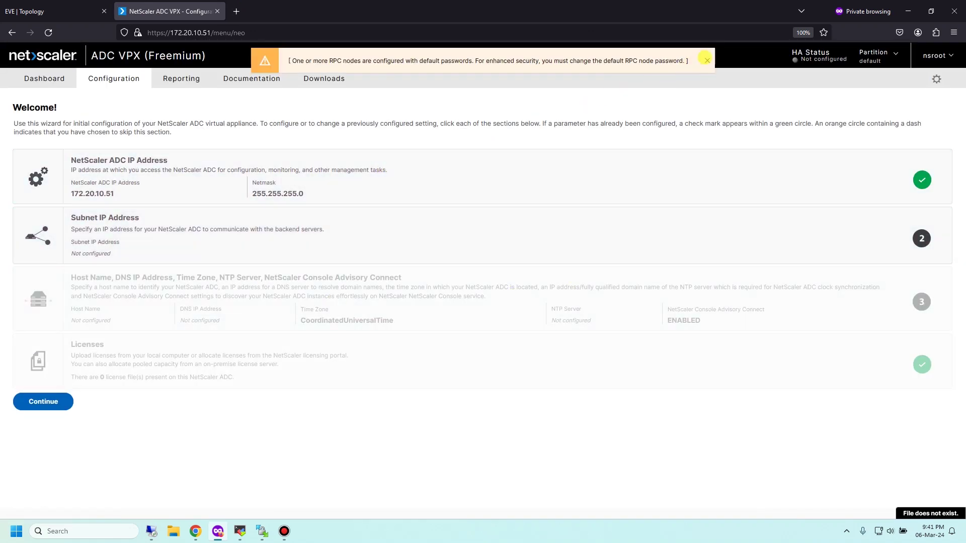
Dismiss the RPC and SSL notices, continue past the Welcome wizard, and open the Dashboard
{"action": "left_click", "coordinate": [707, 60]}
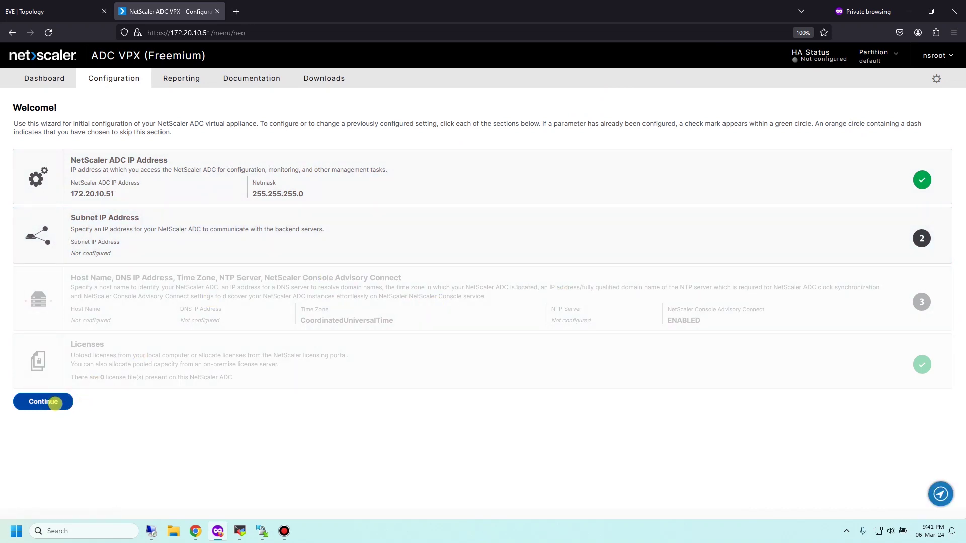
{"action": "left_click", "coordinate": [56, 402]}
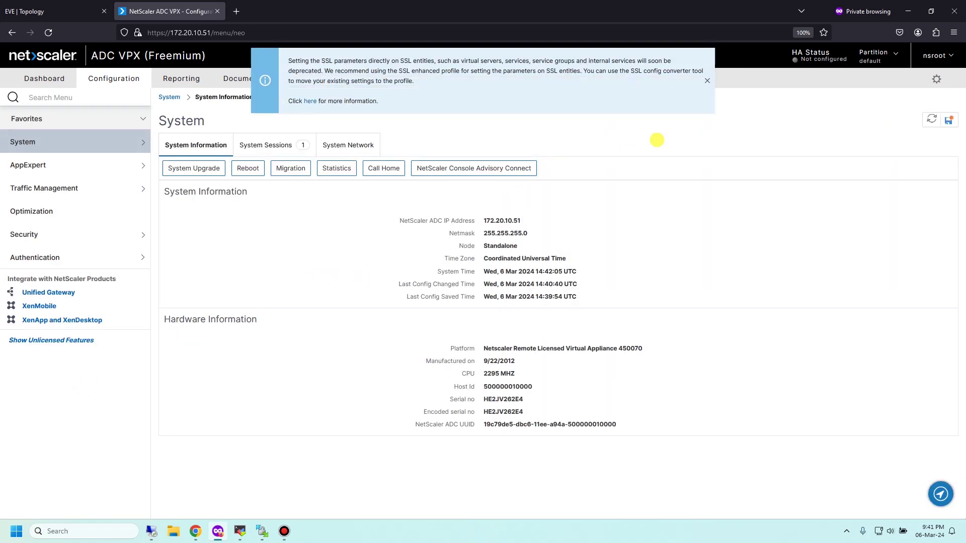
{"action": "left_click", "coordinate": [707, 80]}
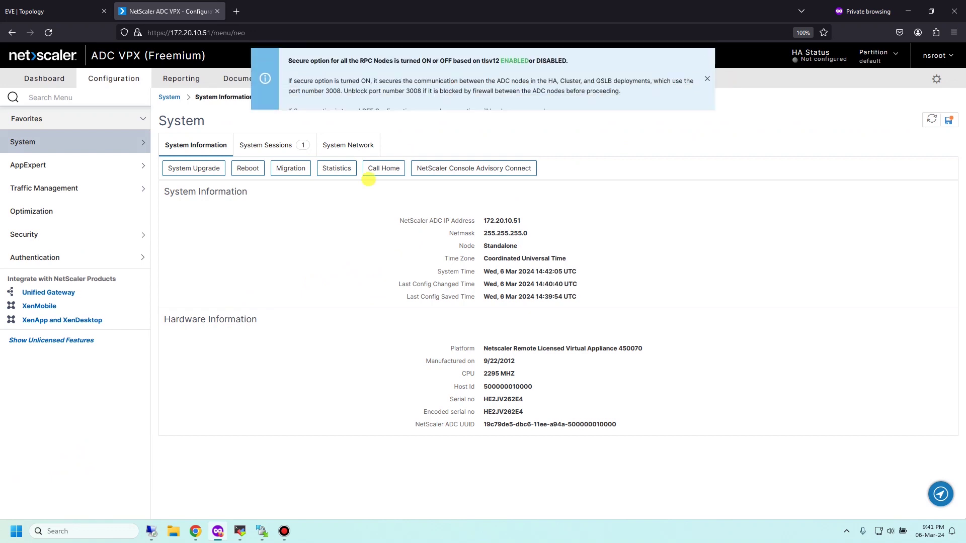
{"action": "left_click", "coordinate": [708, 95]}
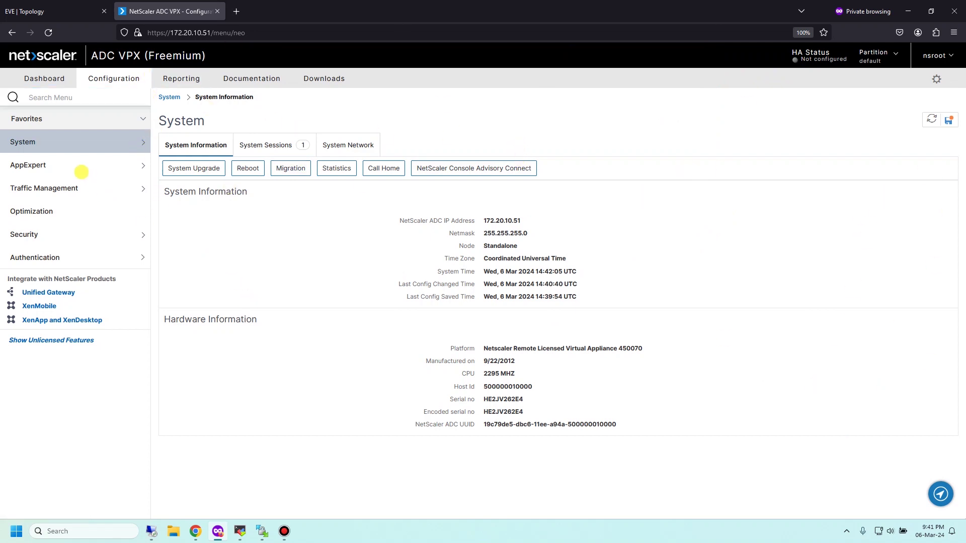
{"action": "left_click", "coordinate": [58, 87]}
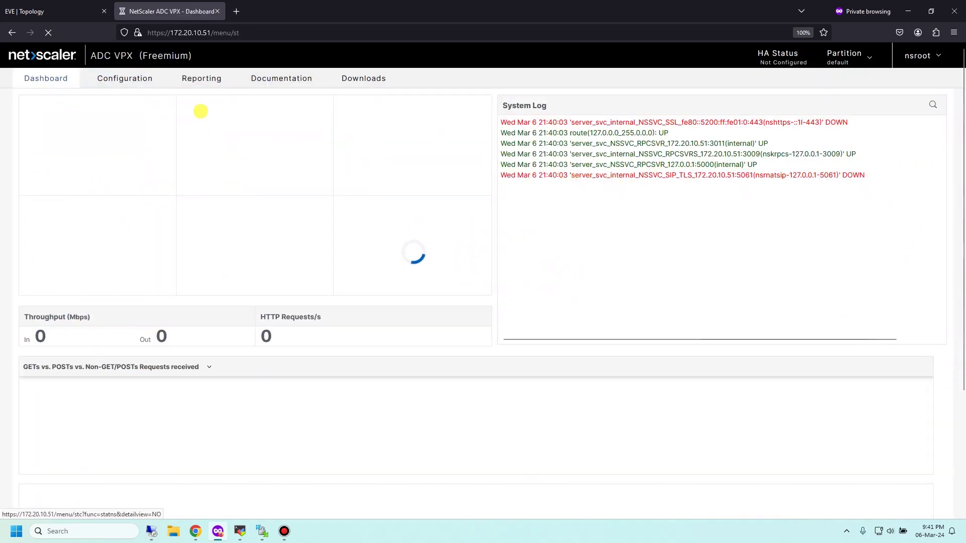
Review the Dashboard panels, then return to the Configuration Welcome wizard
{"action": "scroll", "coordinate": [835, 335], "scroll_direction": "down", "scroll_amount": 4}
{"action": "scroll", "coordinate": [835, 334], "scroll_direction": "down", "scroll_amount": 6}
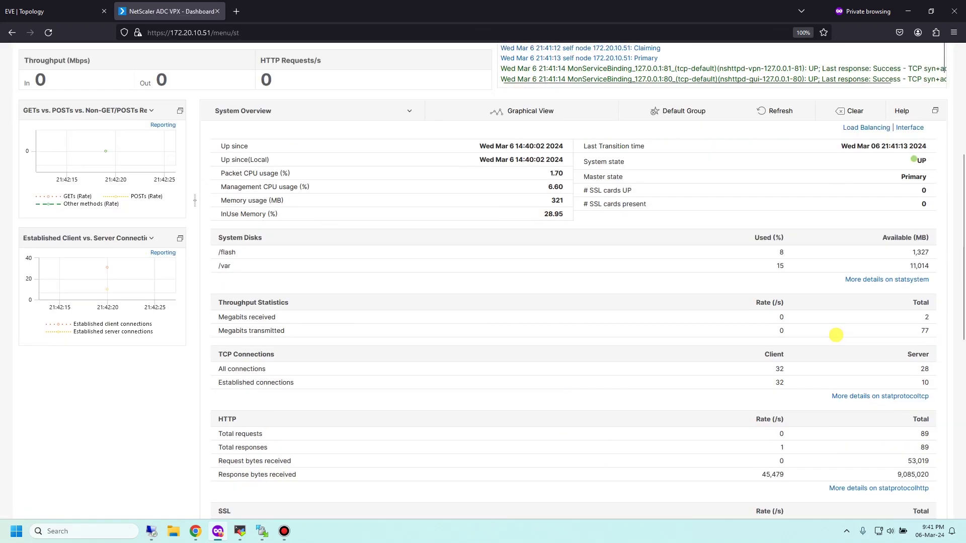
{"action": "scroll", "coordinate": [368, 298], "scroll_direction": "up", "scroll_amount": 7}
{"action": "scroll", "coordinate": [367, 298], "scroll_direction": "up", "scroll_amount": 5}
{"action": "left_click", "coordinate": [127, 78]}
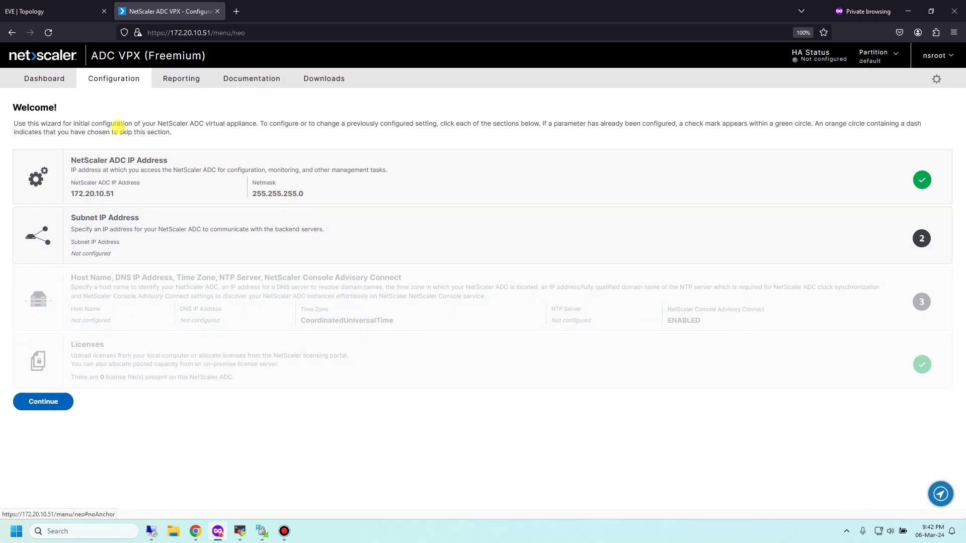
Open Reporting to load the built-in CPU vs. Memory Usage report
{"action": "left_click", "coordinate": [194, 78]}
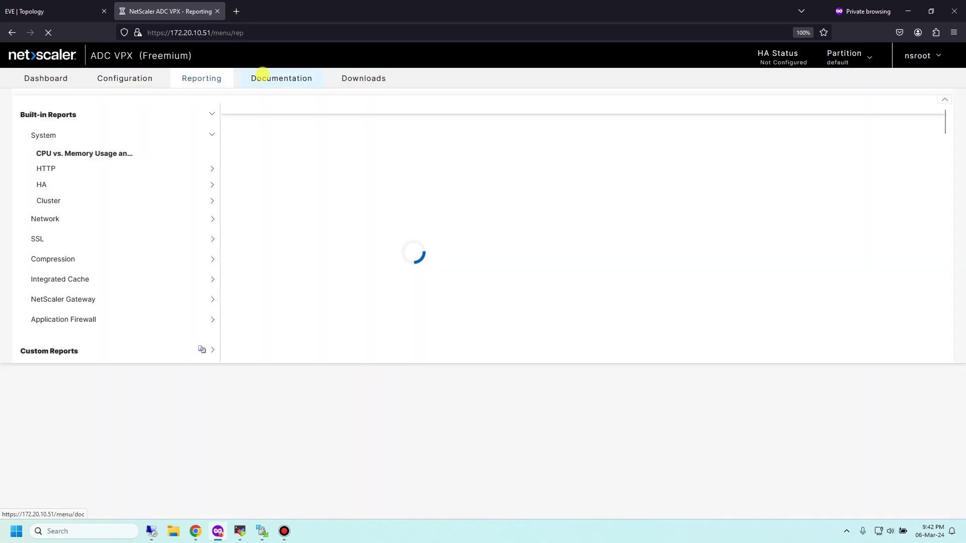